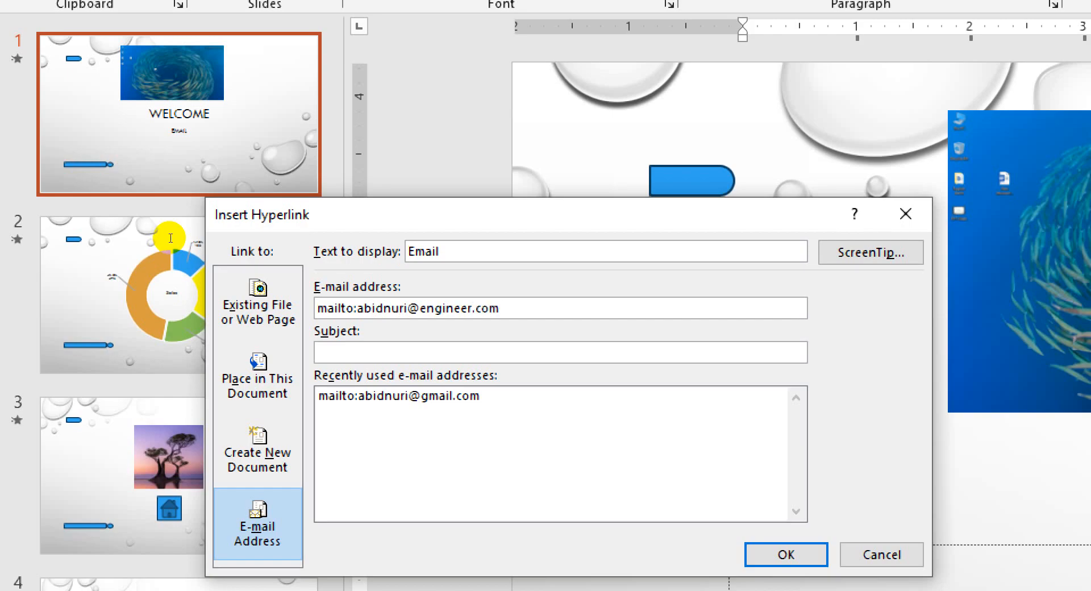
# - Finish linking the EMAIL text on the first slide to the entered e-mail address
pyautogui.moveTo(512, 310); pyautogui.dragTo(419, 308)
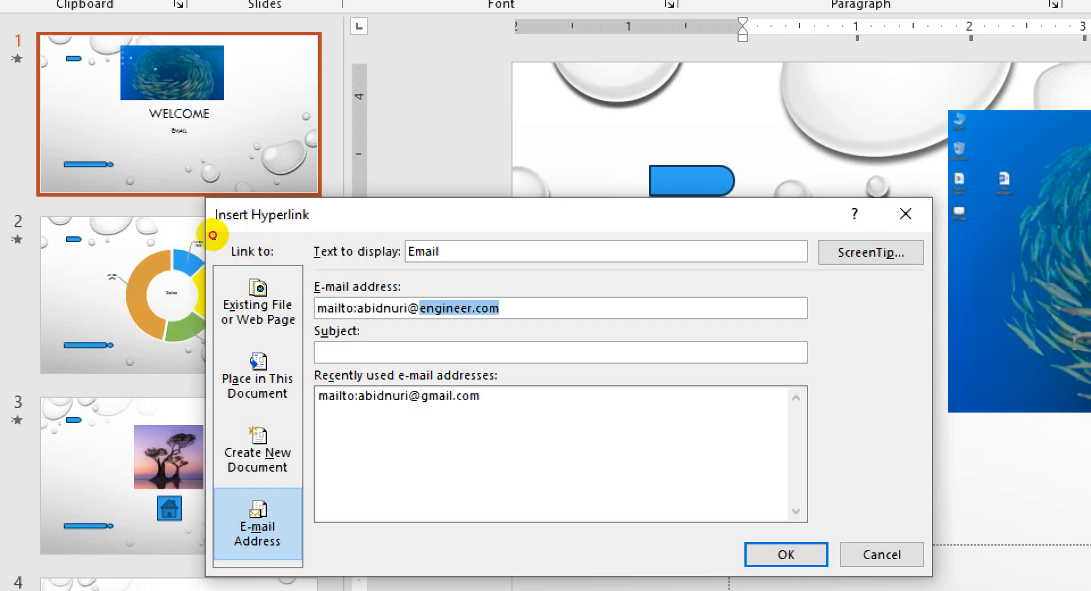
pyautogui.moveTo(213, 234); pyautogui.dragTo(146, 263)
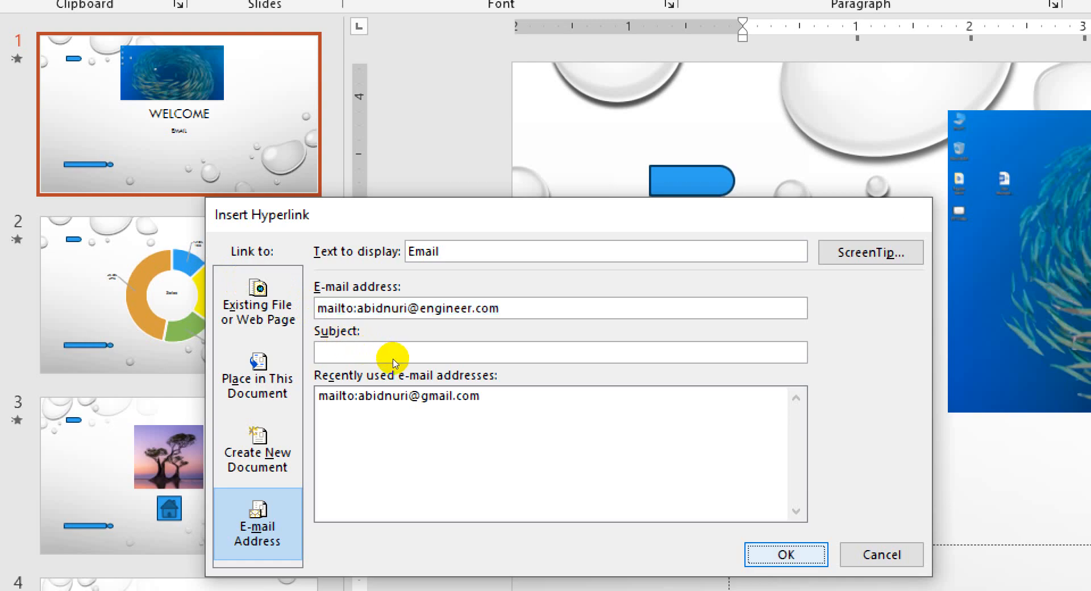
pyautogui.press('Return')
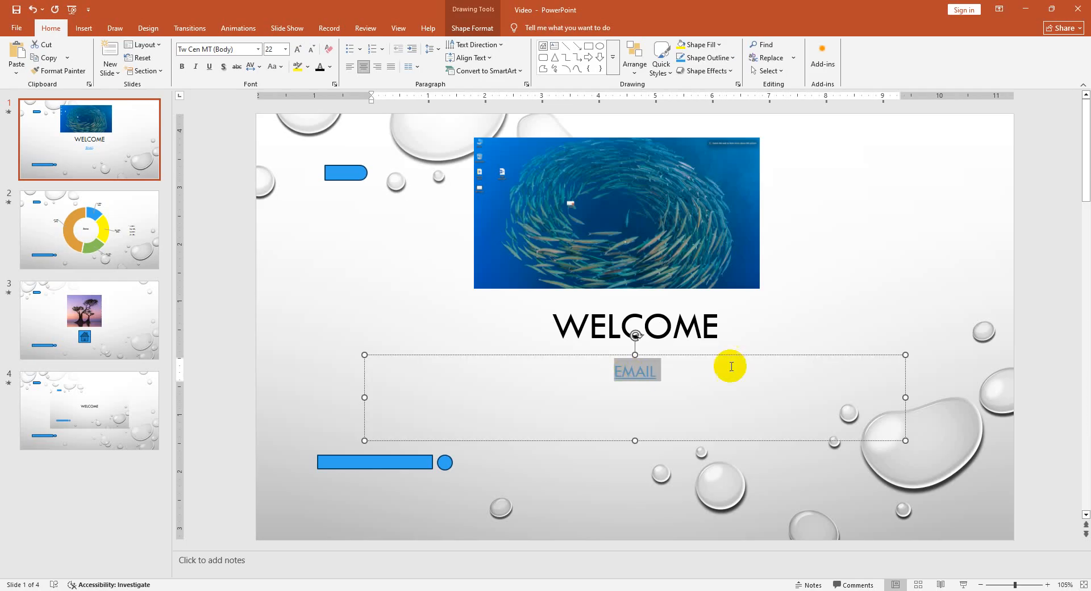
pyautogui.click(774, 344)
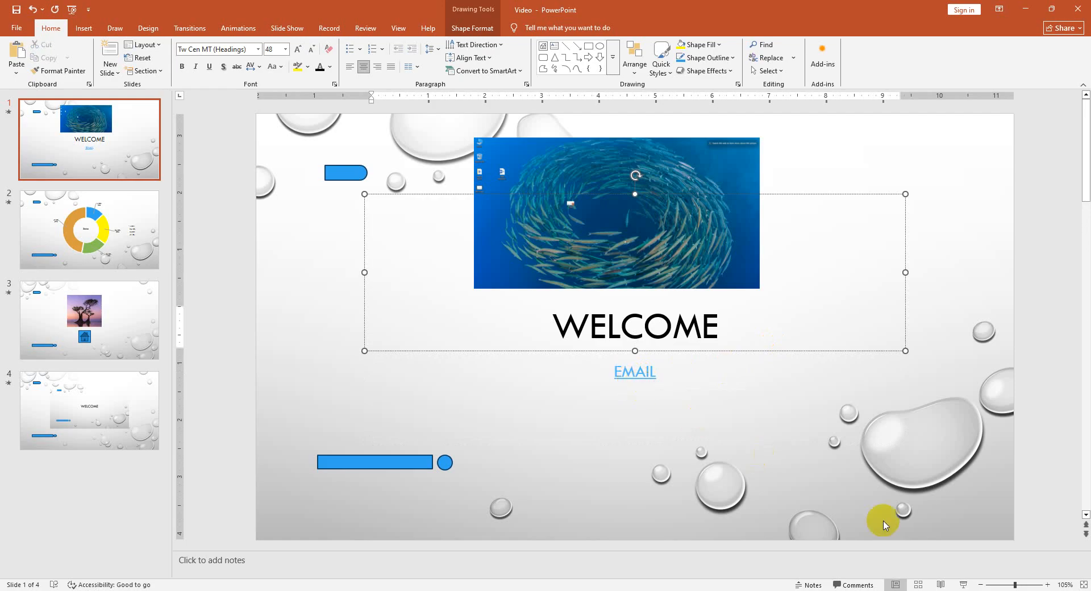
pyautogui.click(635, 372)
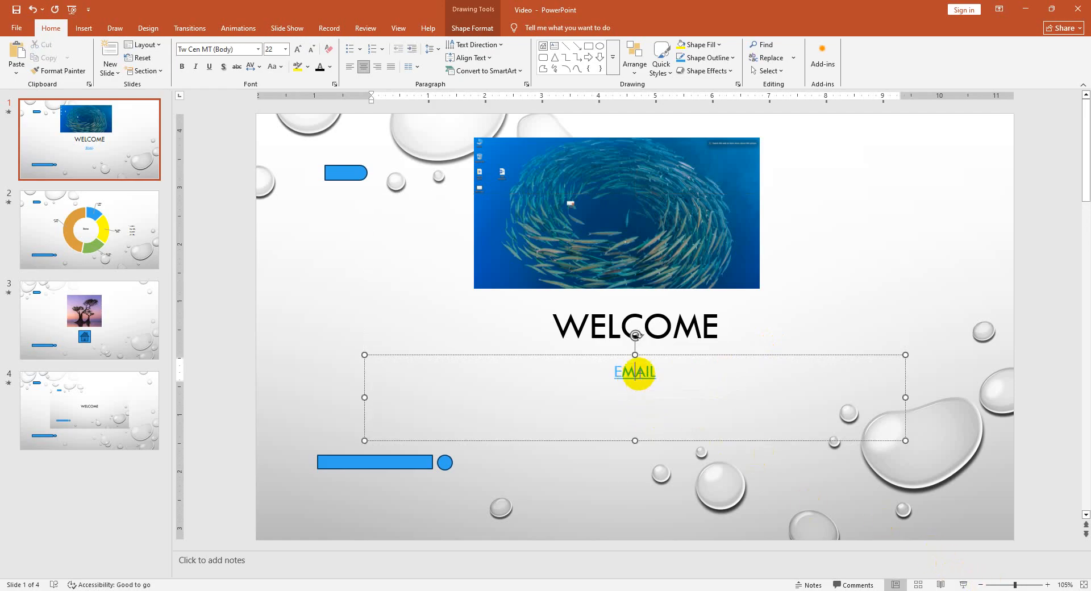
pyautogui.click(716, 482)
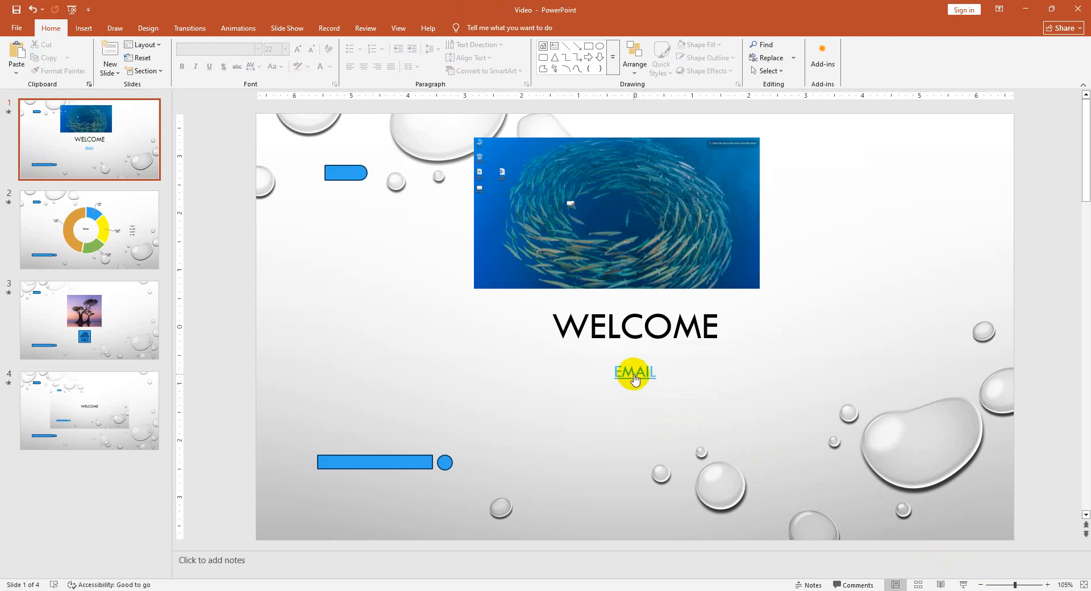
# - Start the slide show from the first slide and open the EMAIL link with Outlook
pyautogui.click(961, 584)
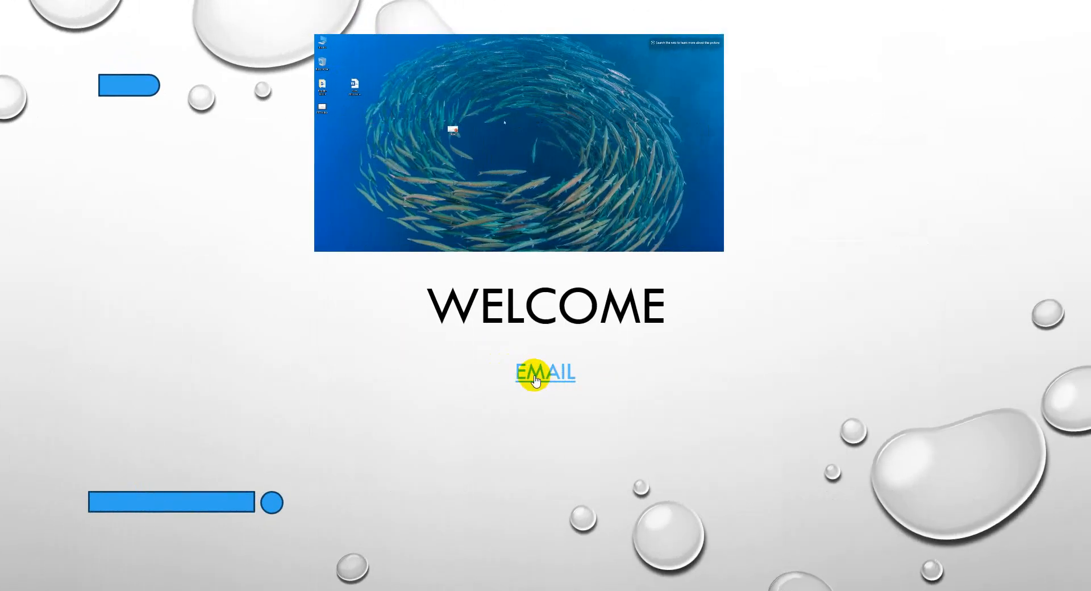
pyautogui.click(535, 380)
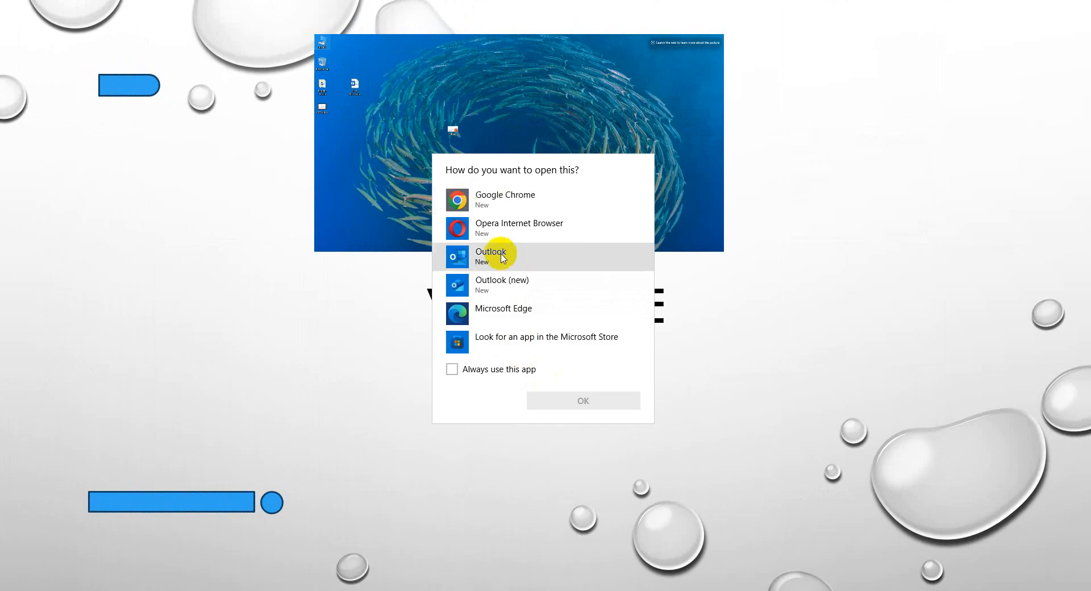
pyautogui.click(507, 314)
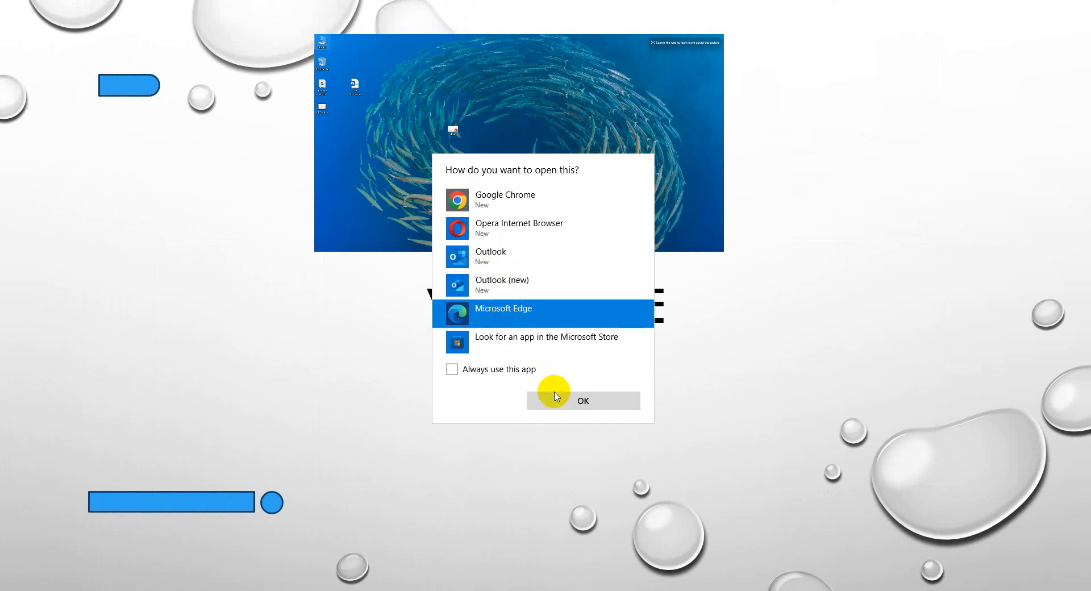
pyautogui.click(525, 287)
pyautogui.click(532, 314)
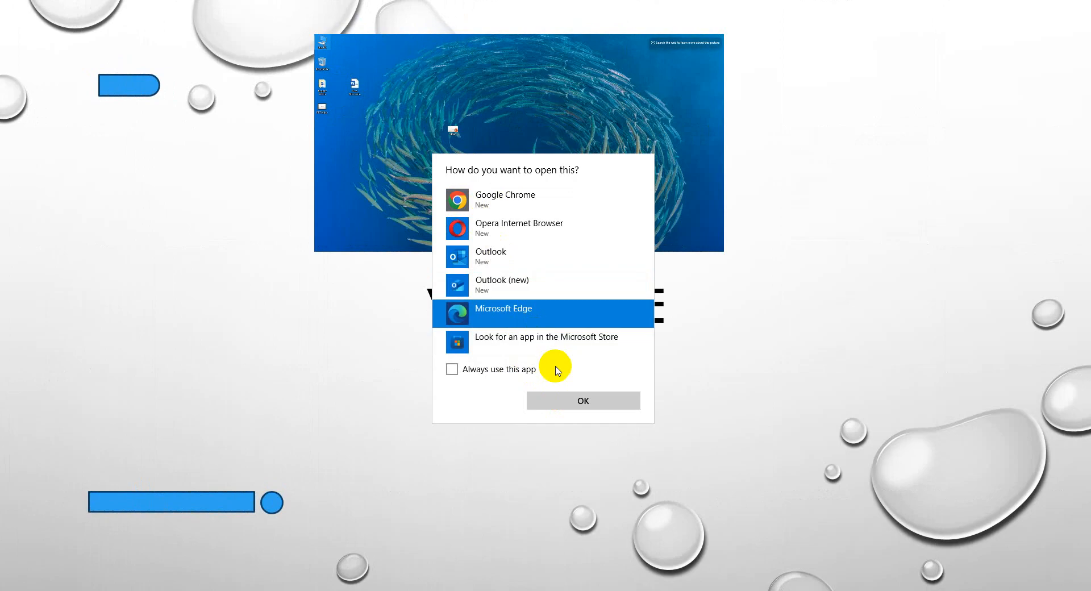
pyautogui.click(494, 266)
pyautogui.click(572, 402)
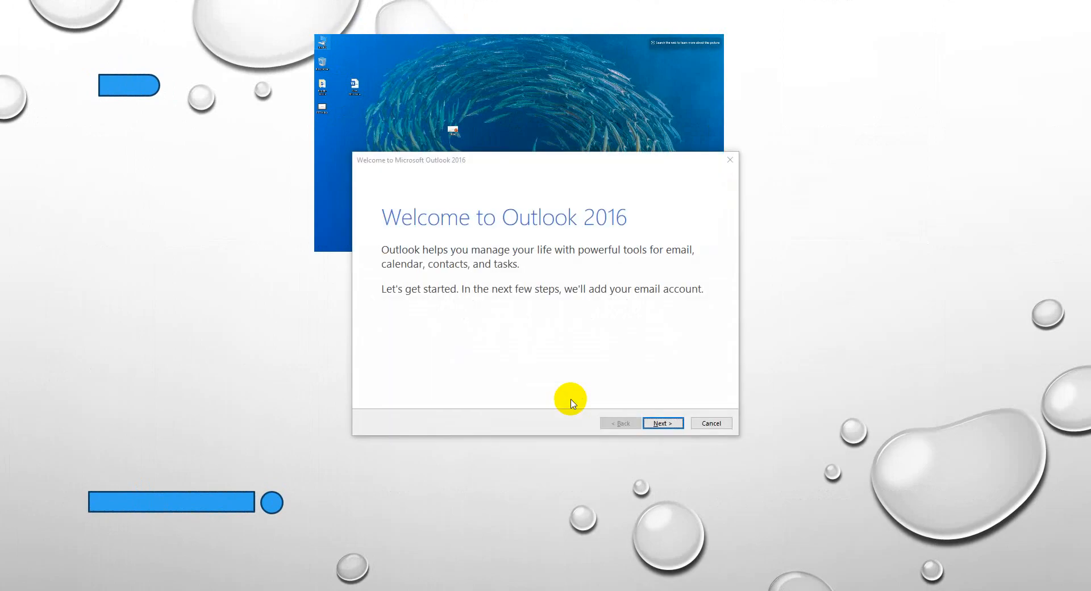
pyautogui.click(663, 423)
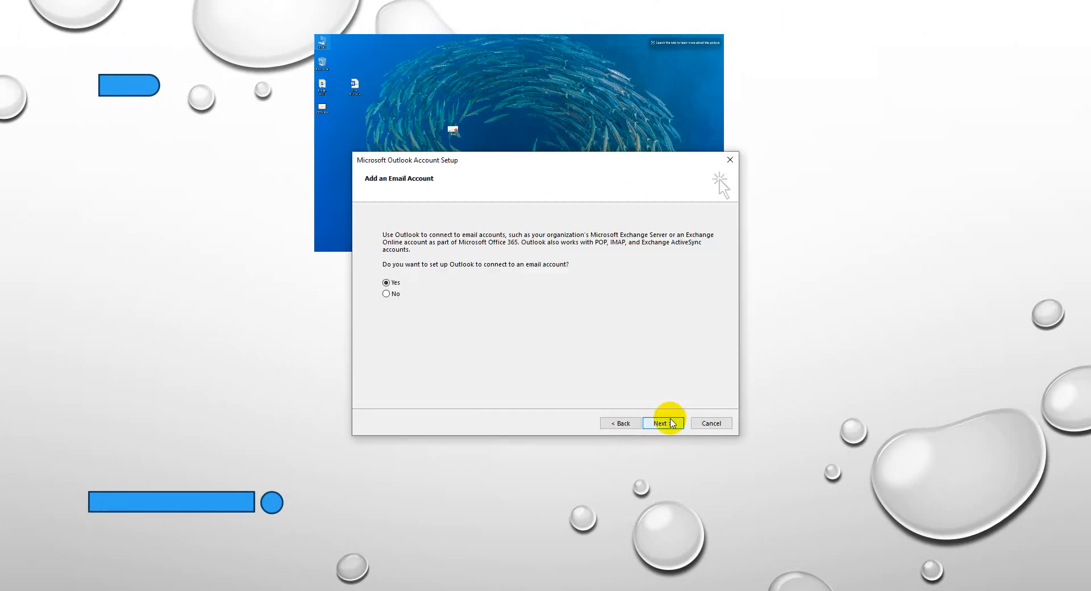
pyautogui.click(396, 297)
pyautogui.click(652, 423)
pyautogui.click(613, 423)
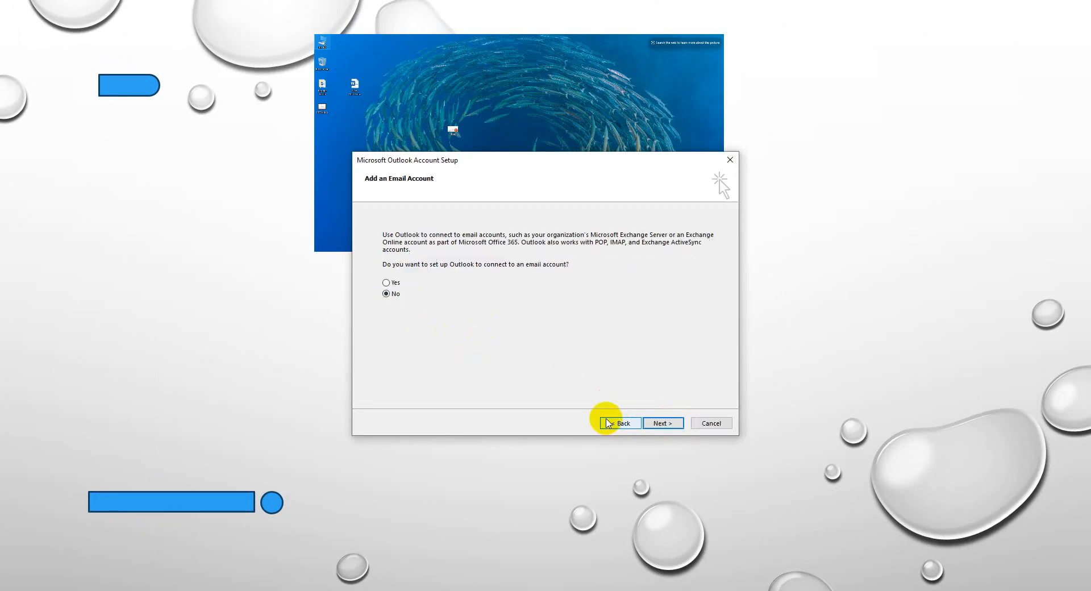
pyautogui.click(386, 282)
pyautogui.click(654, 423)
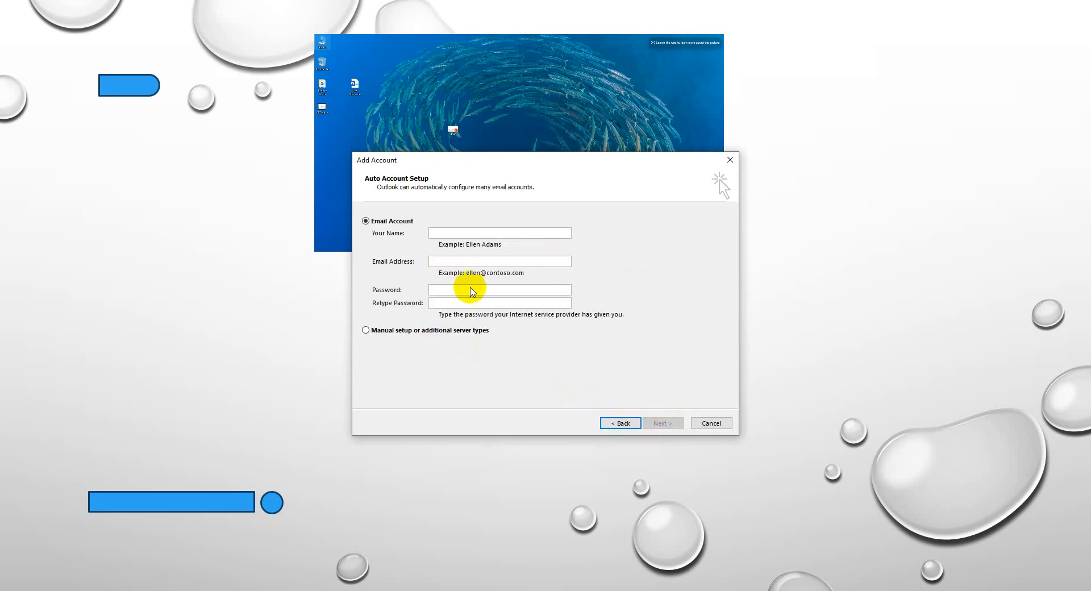
pyautogui.click(453, 235)
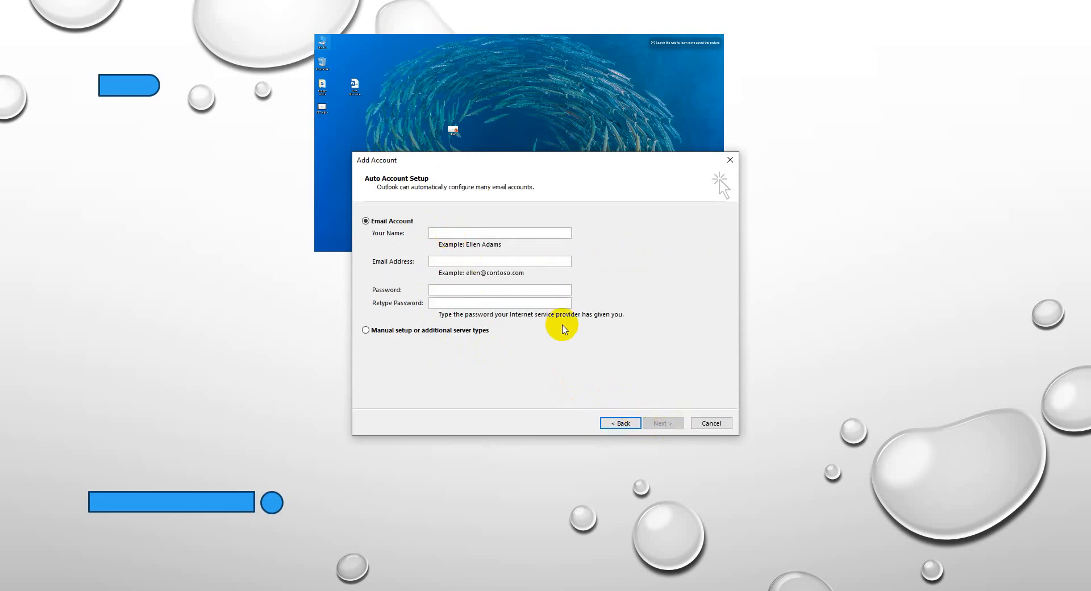
pyautogui.click(712, 423)
pyautogui.click(601, 344)
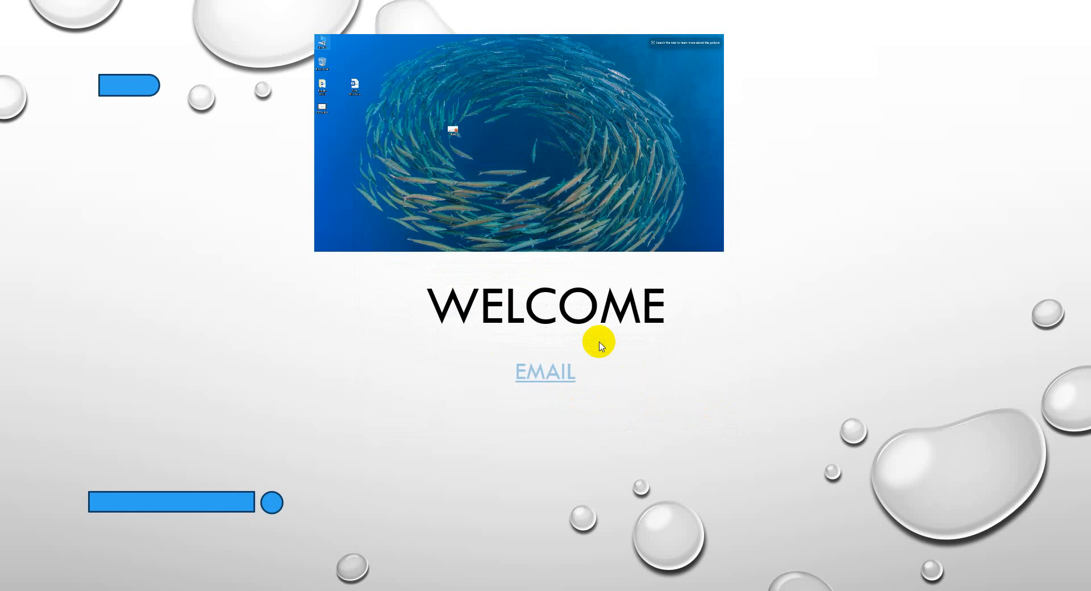
pyautogui.press('Escape')
# - Move the EMAIL text box slightly up toward the WELCOME title and add the line "MY CV" below EMAIL
pyautogui.click(589, 328)
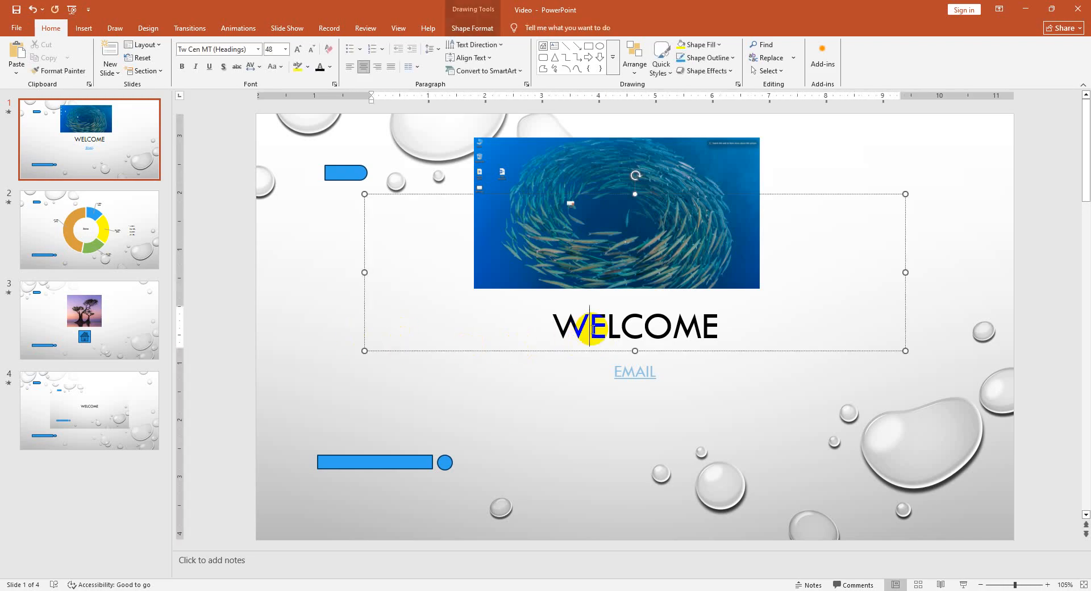
pyautogui.click(563, 421)
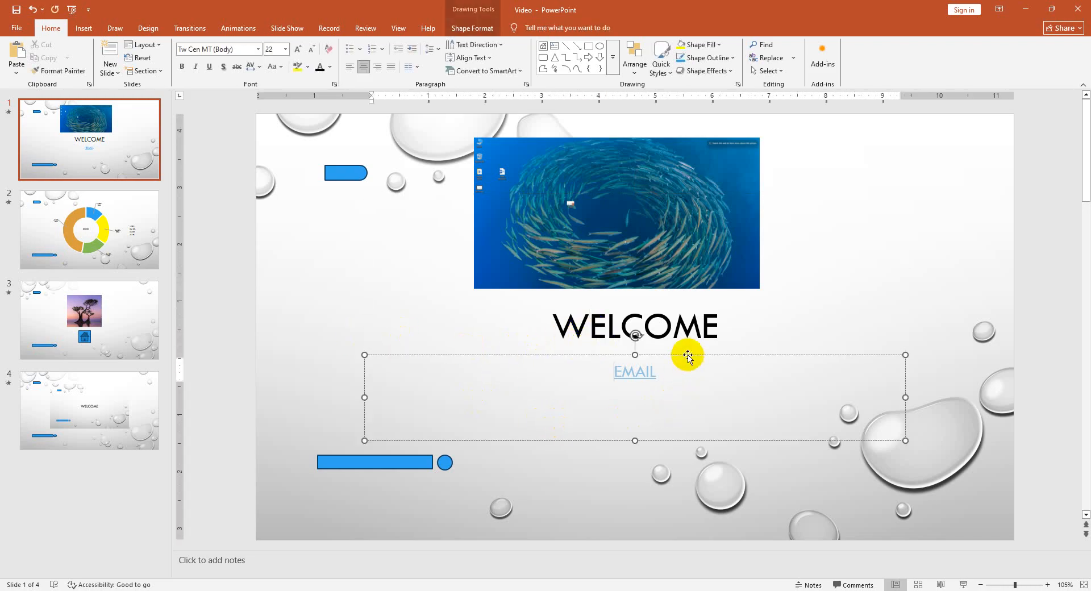
pyautogui.moveTo(687, 355)
pyautogui.mouseDown()
pyautogui.moveTo(481, 169)
pyautogui.moveTo(768, 395)
pyautogui.moveTo(676, 341)
pyautogui.mouseUp()
pyautogui.click(718, 475)
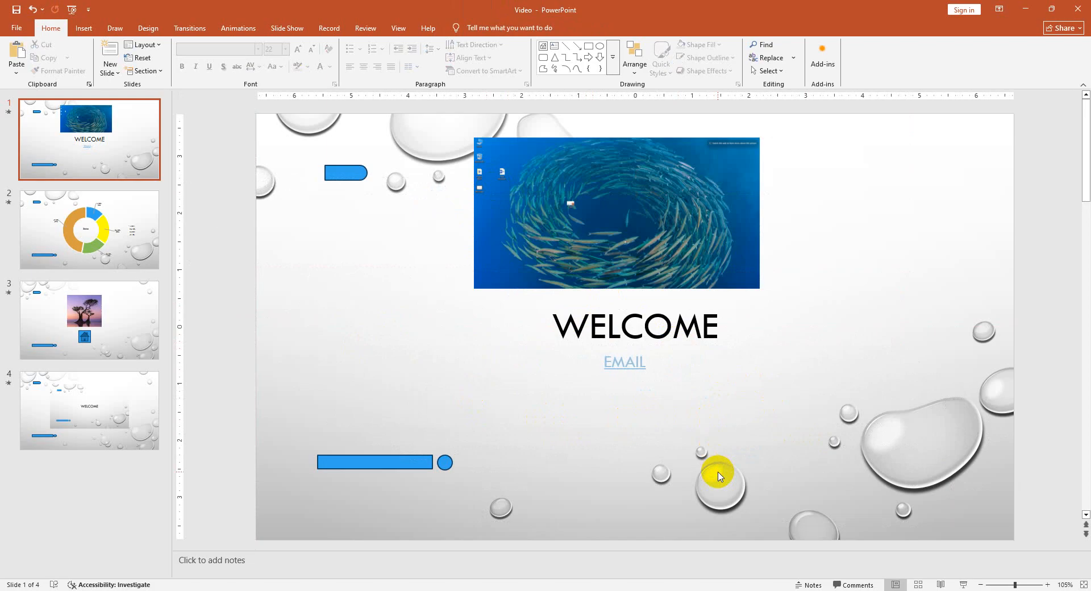
pyautogui.click(673, 359)
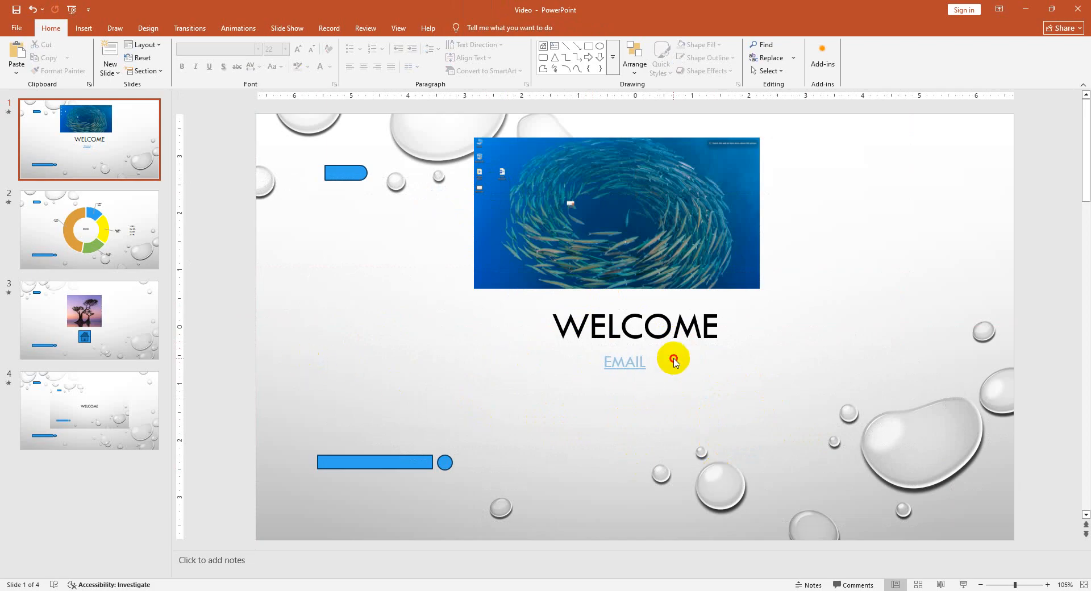
pyautogui.click(646, 362)
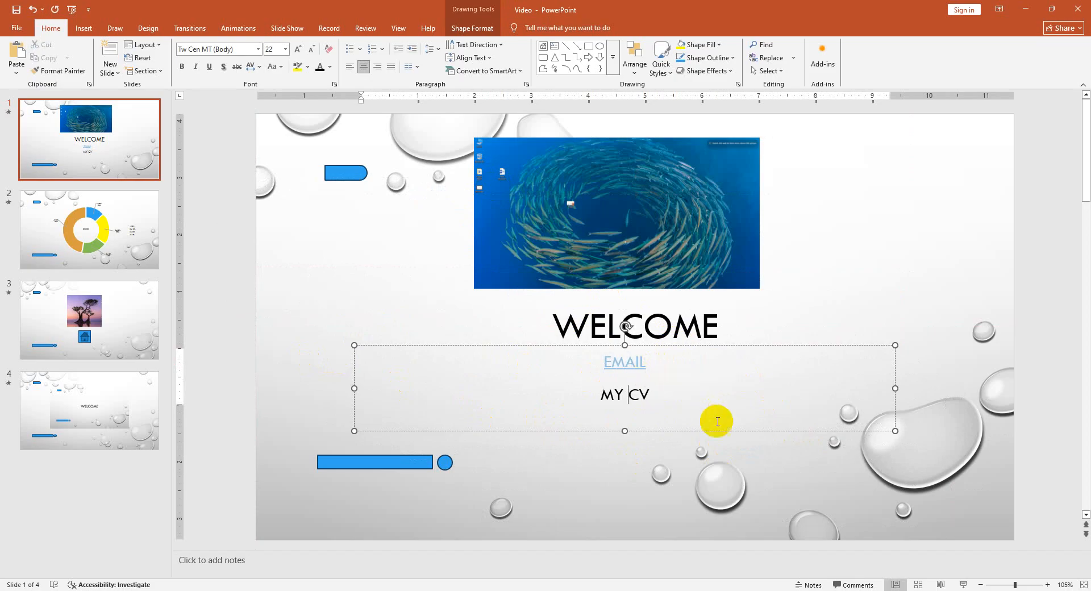
# - Hyperlink the "MY CV" text to the existing file New Microsoft Word Document.docx on the Desktop
pyautogui.moveTo(649, 393); pyautogui.dragTo(607, 392)
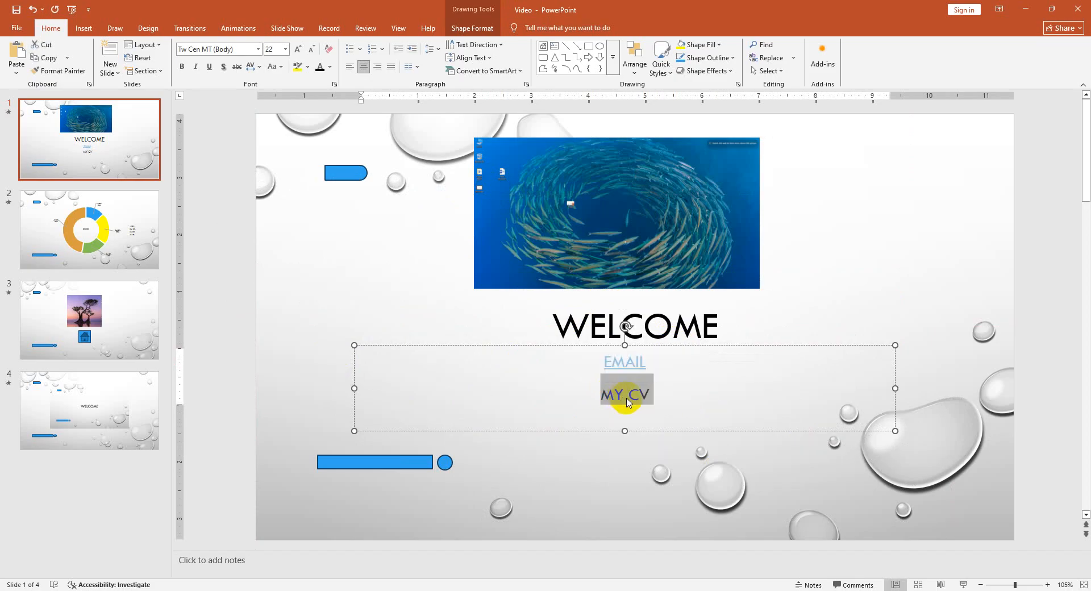
pyautogui.rightClick(625, 401)
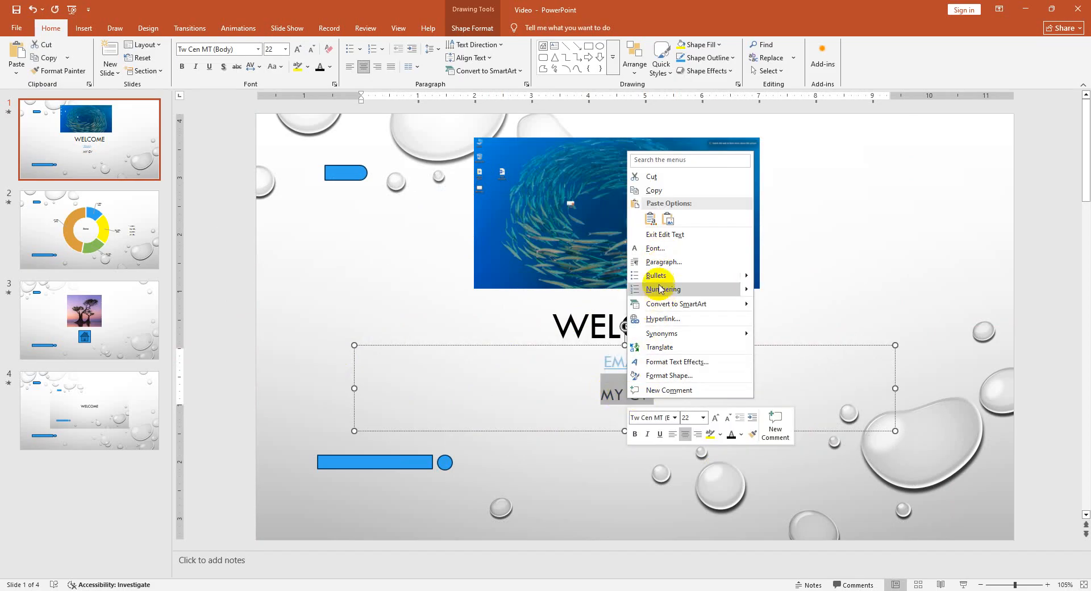
pyautogui.click(662, 319)
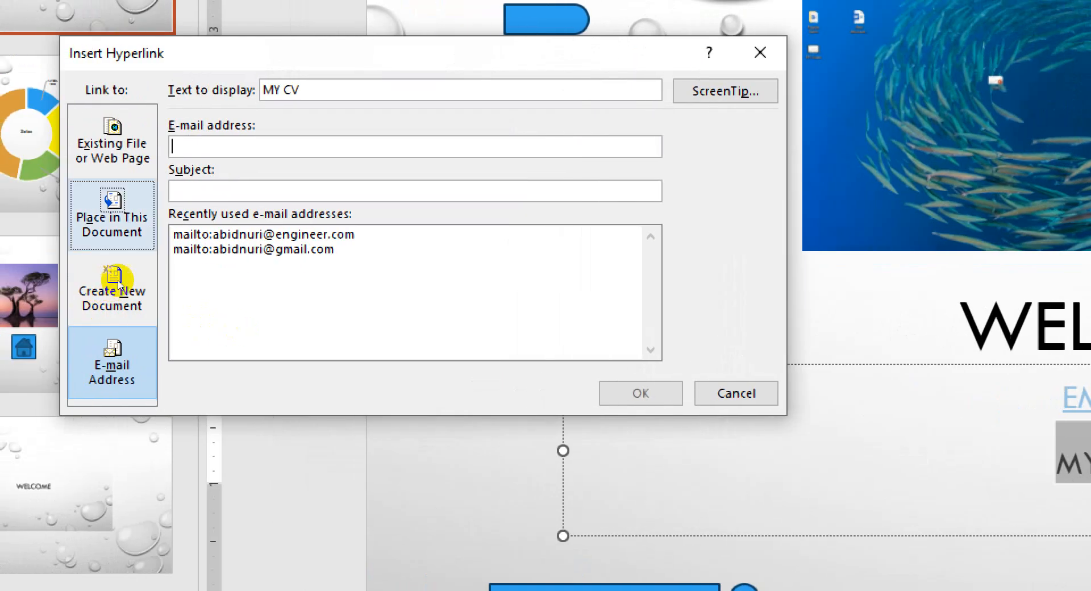
pyautogui.click(114, 150)
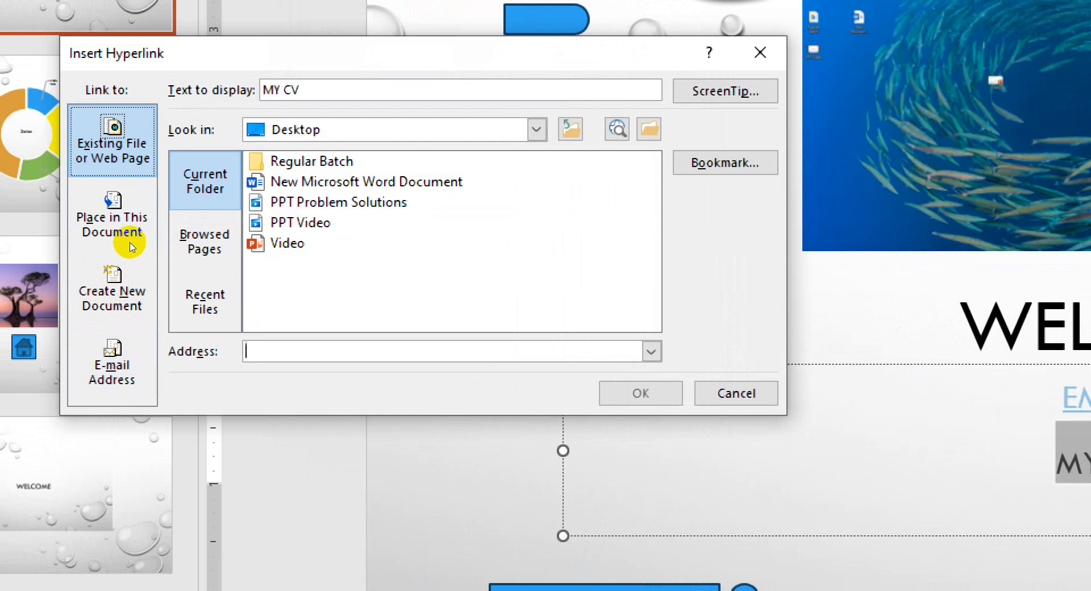
pyautogui.click(341, 183)
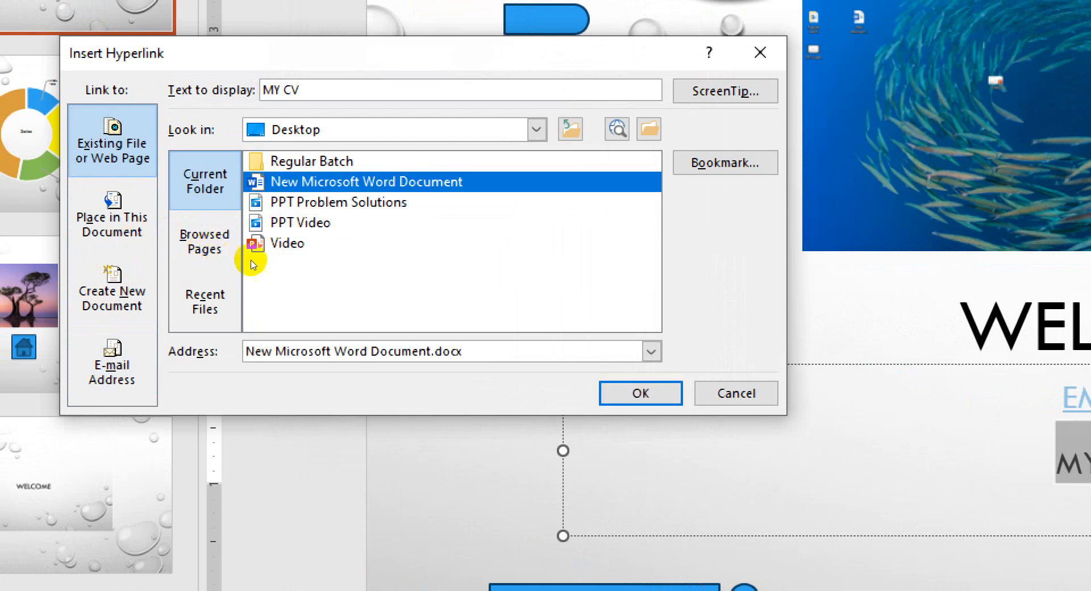
pyautogui.press('Return')
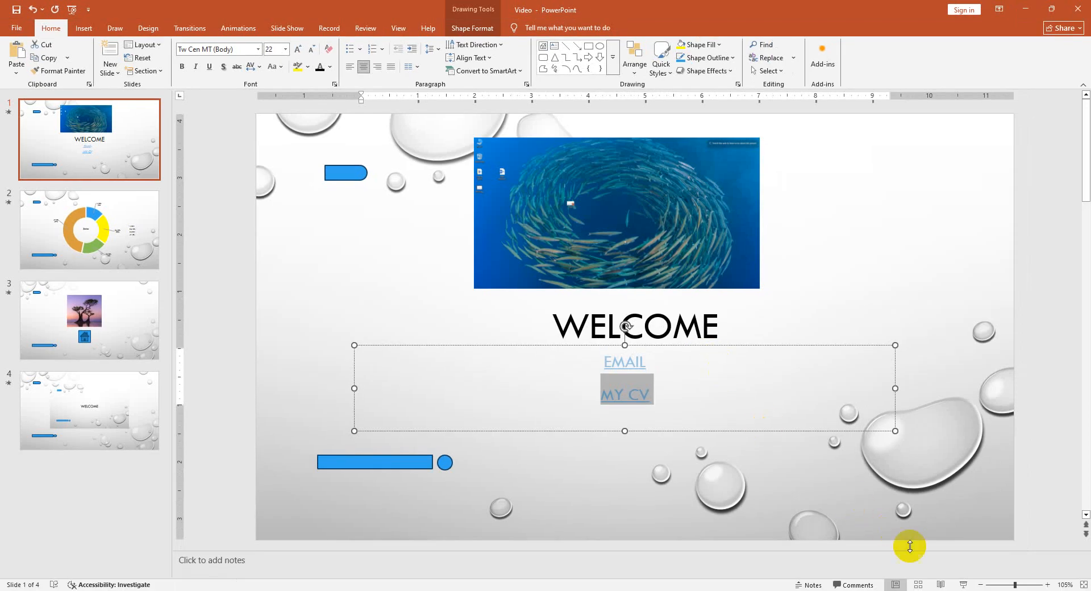
# - Test the MY CV link in the slide show, then end the show and close the opened Word document
pyautogui.click(963, 585)
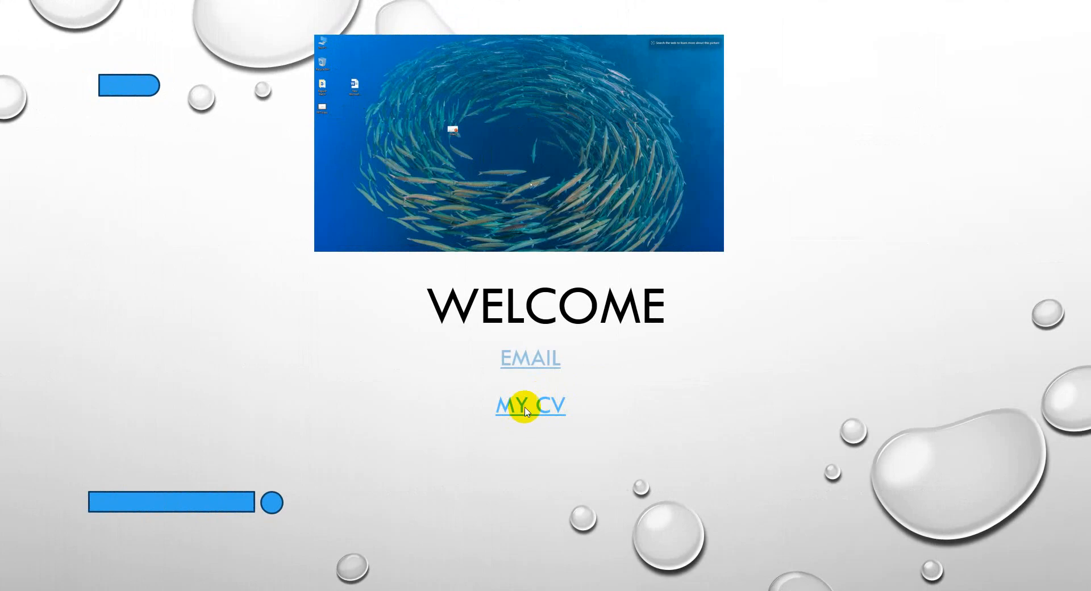
pyautogui.click(539, 407)
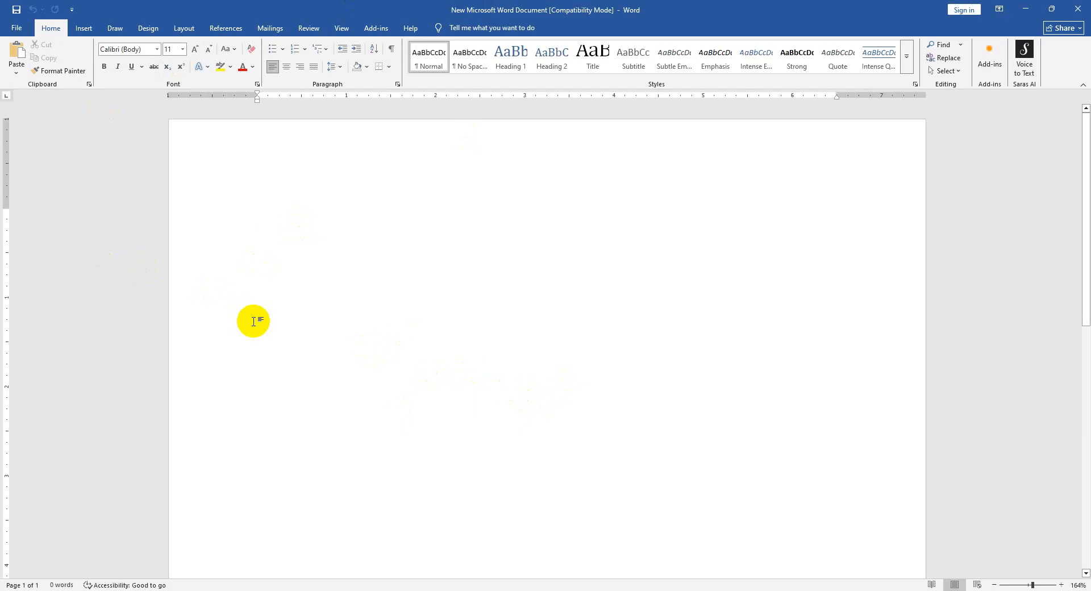
pyautogui.click(372, 590)
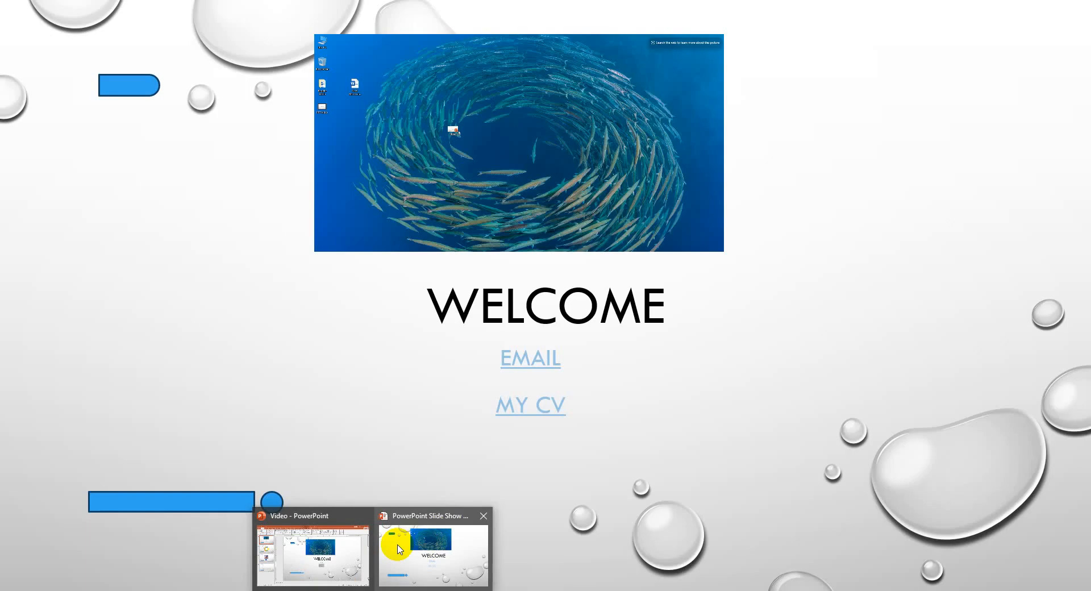
pyautogui.click(399, 544)
pyautogui.press('Escape')
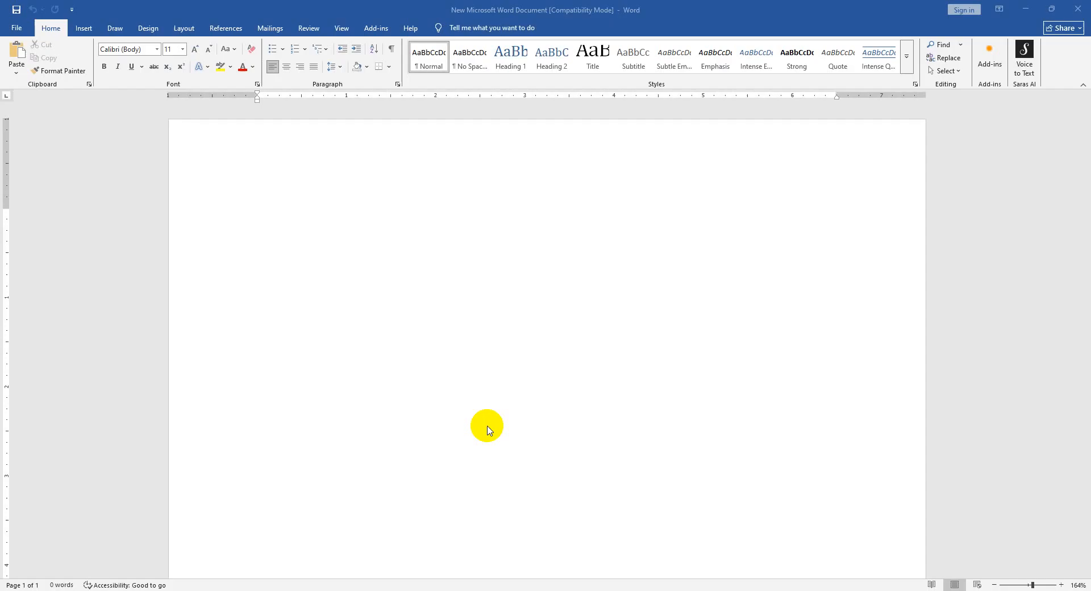
pyautogui.click(1080, 7)
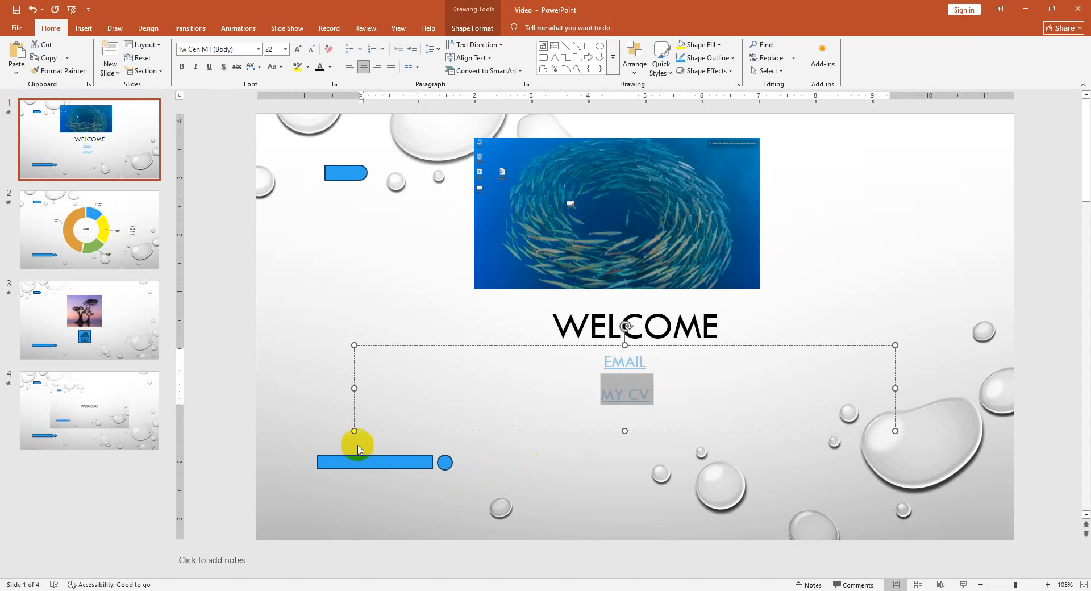
# - Look through the second and third slides, return to the first slide and select its video
pyautogui.click(117, 321)
pyautogui.click(112, 227)
pyautogui.click(109, 151)
pyautogui.click(111, 216)
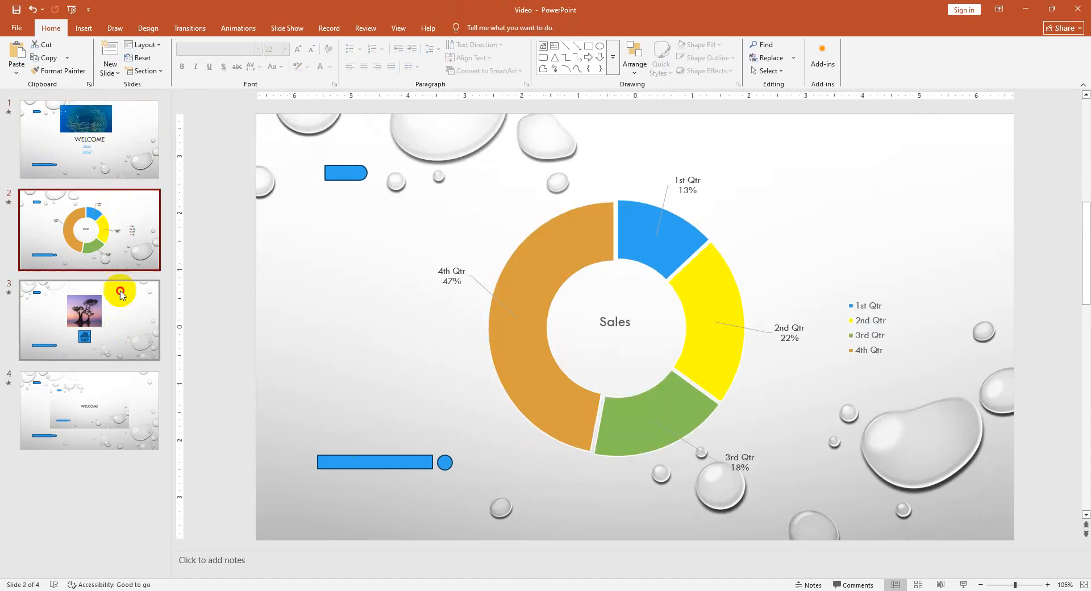
pyautogui.click(120, 293)
pyautogui.click(129, 242)
pyautogui.click(118, 130)
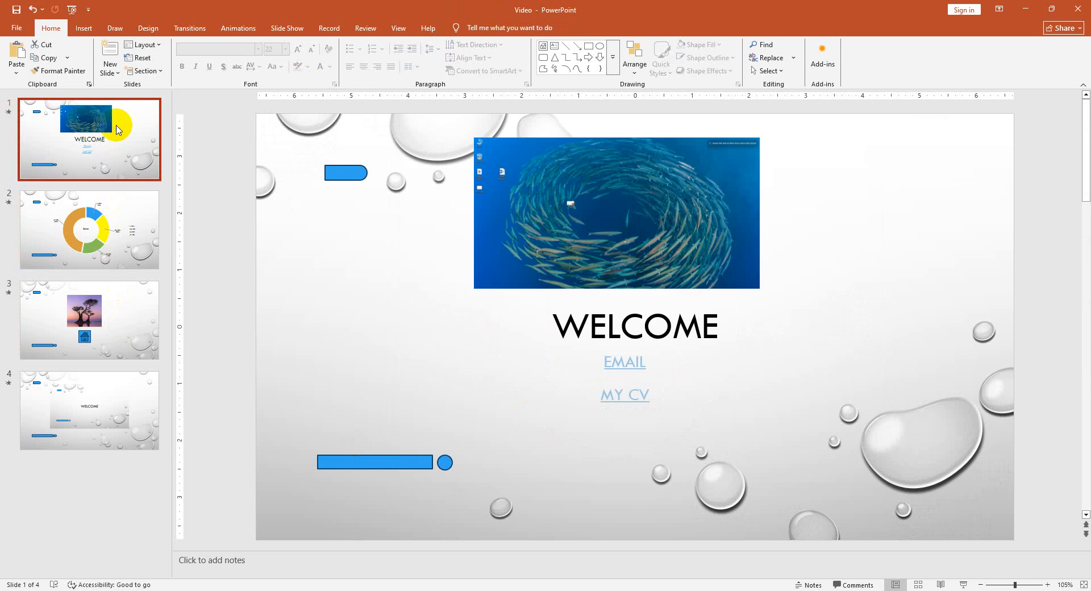
pyautogui.click(663, 237)
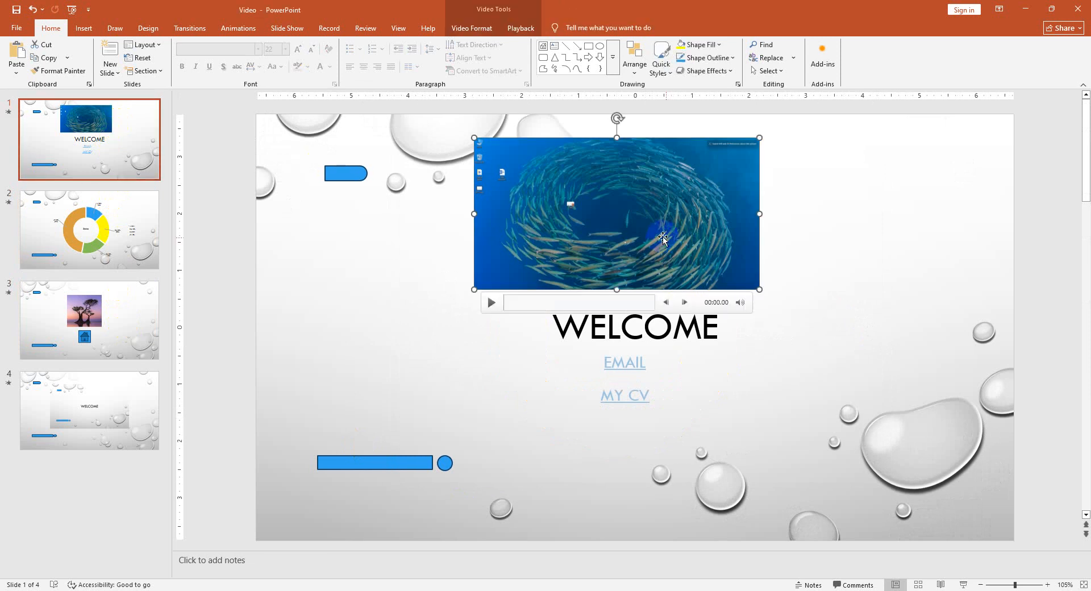
pyautogui.rightClick(625, 238)
pyautogui.rightClick(591, 251)
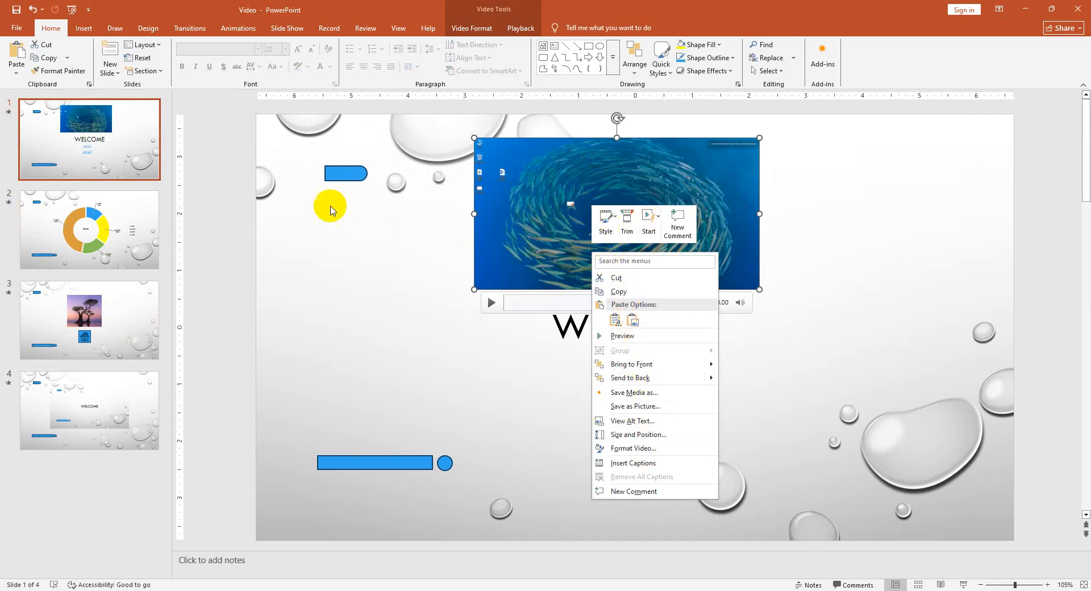
pyautogui.click(344, 168)
pyautogui.click(347, 174)
# - Hyperlink the tree picture on slide 3 to the personal website's address
pyautogui.click(93, 310)
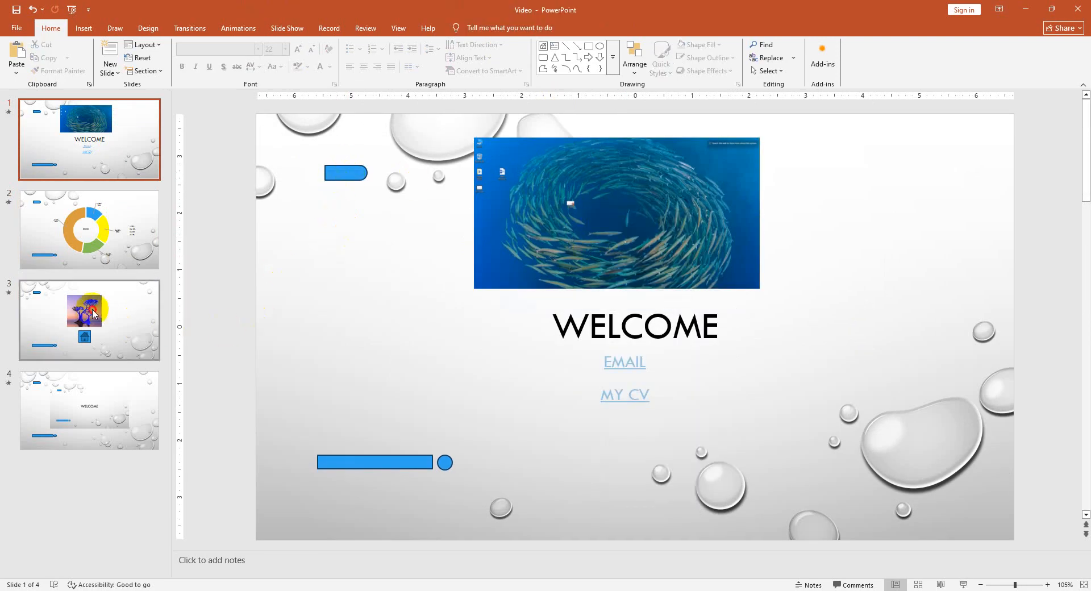
pyautogui.rightClick(613, 264)
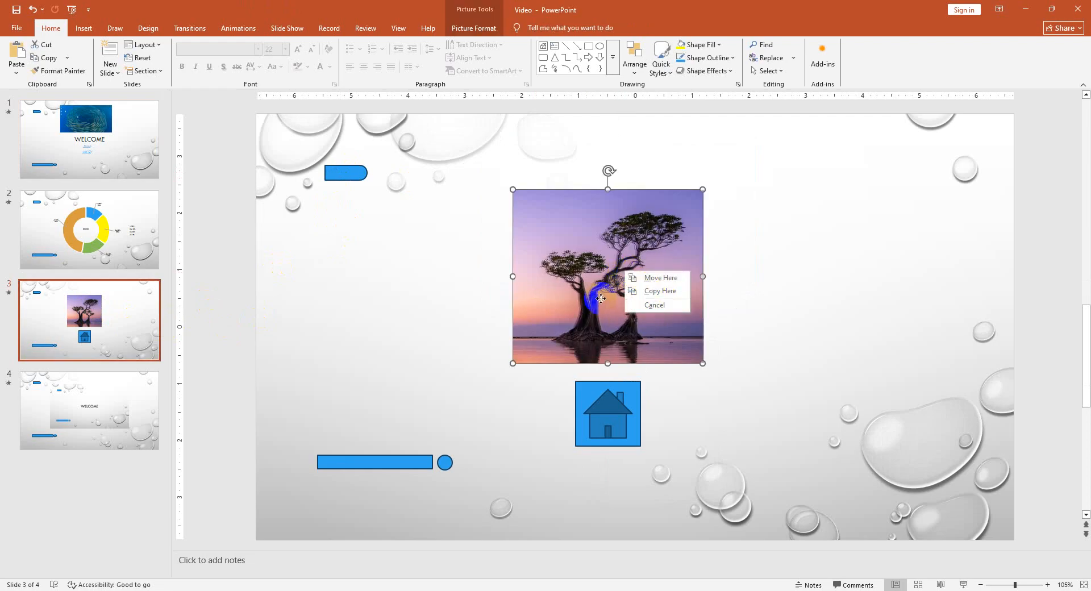
pyautogui.click(601, 299)
pyautogui.rightClick(596, 297)
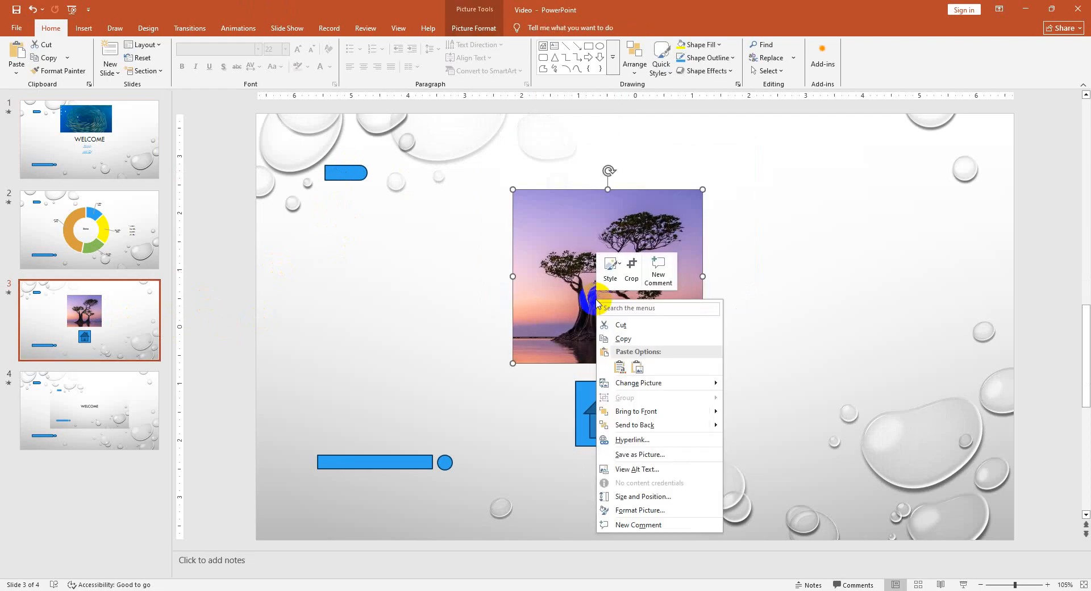
pyautogui.click(632, 440)
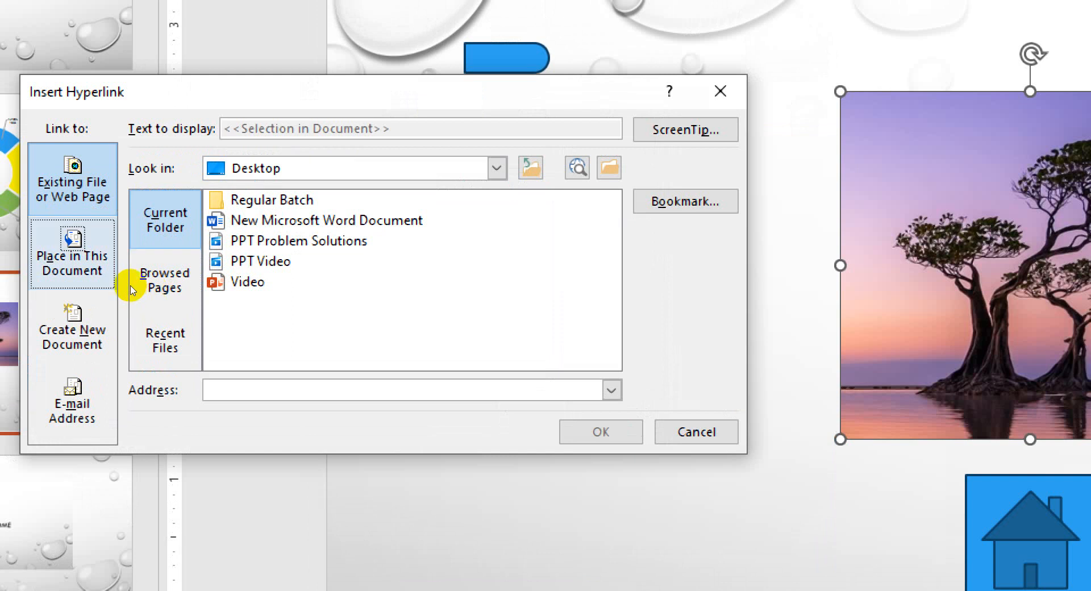
pyautogui.click(150, 278)
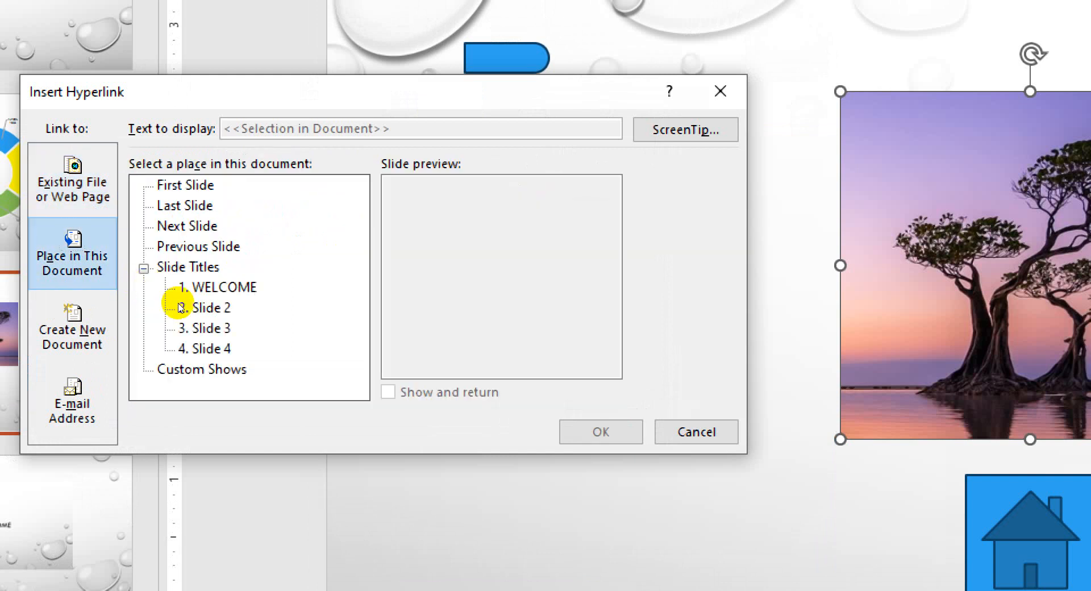
pyautogui.click(111, 210)
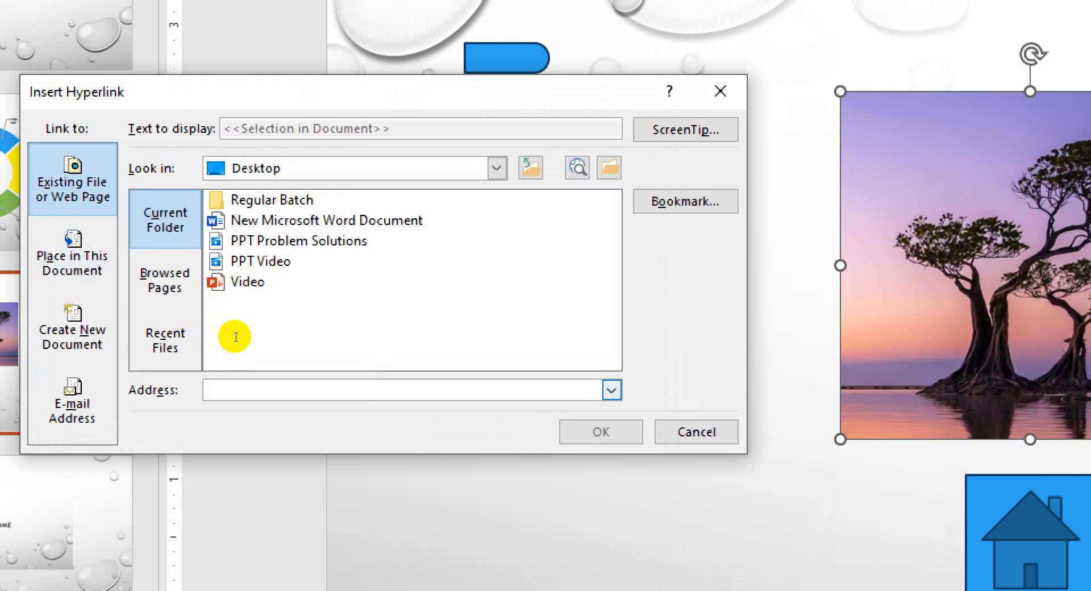
pyautogui.write('www.abidnuri.com')
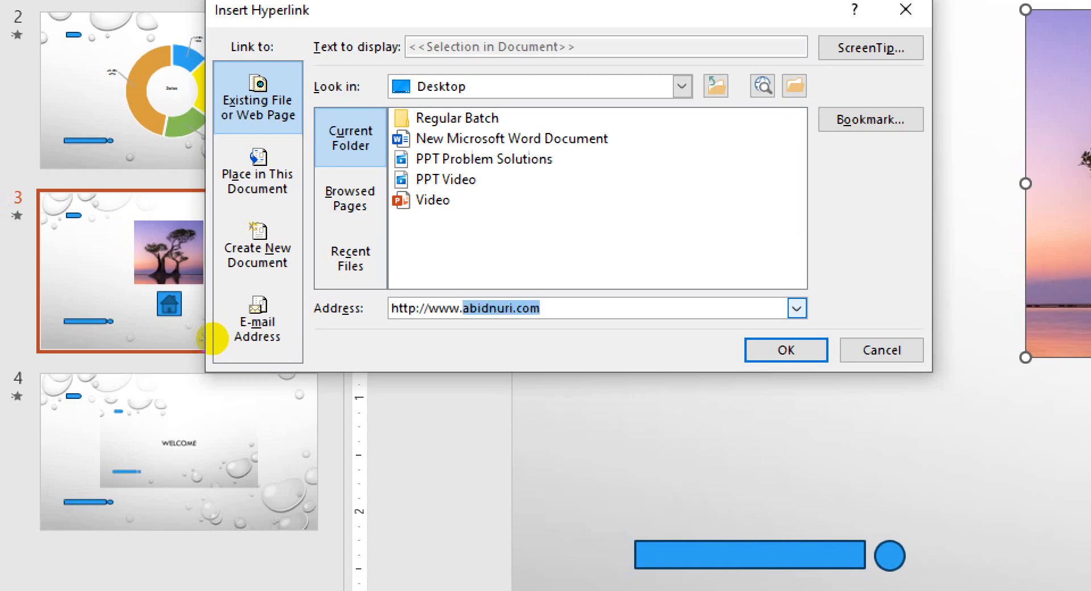
pyautogui.press('End')
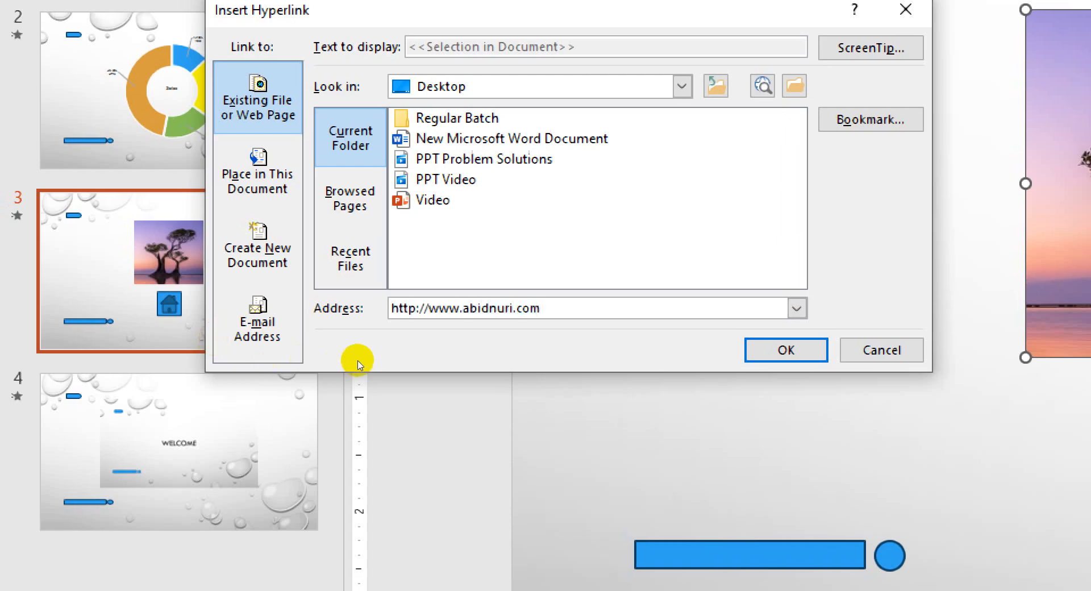
pyautogui.press('Return')
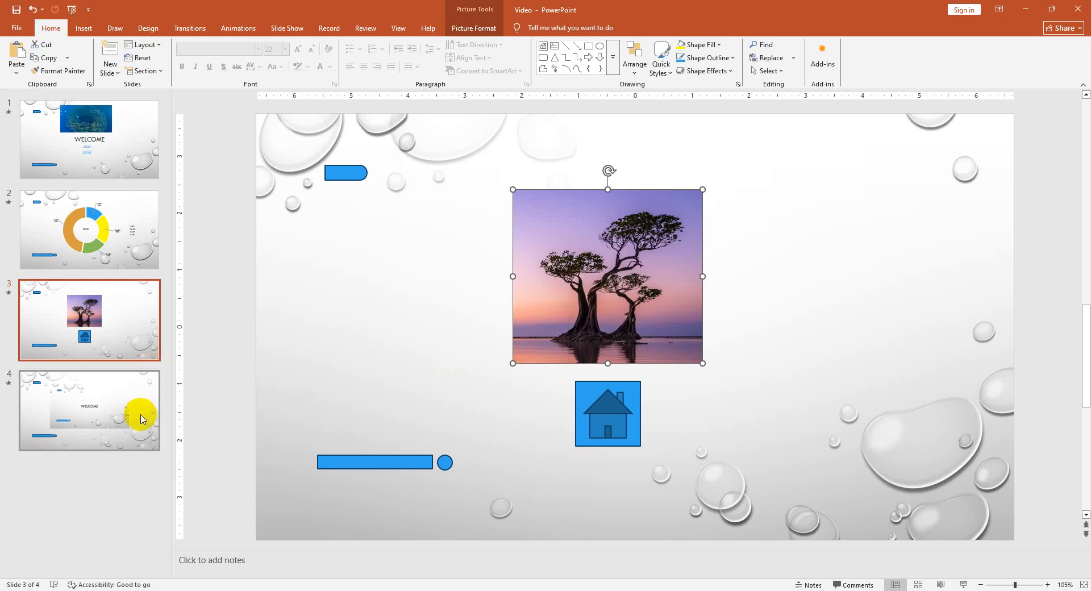
# - Move the home button to the left of the tree picture and draw a rectangle about 1.31" by 1.51" below the picture, labelled "Facebook"
pyautogui.moveTo(570, 426); pyautogui.dragTo(385, 391)
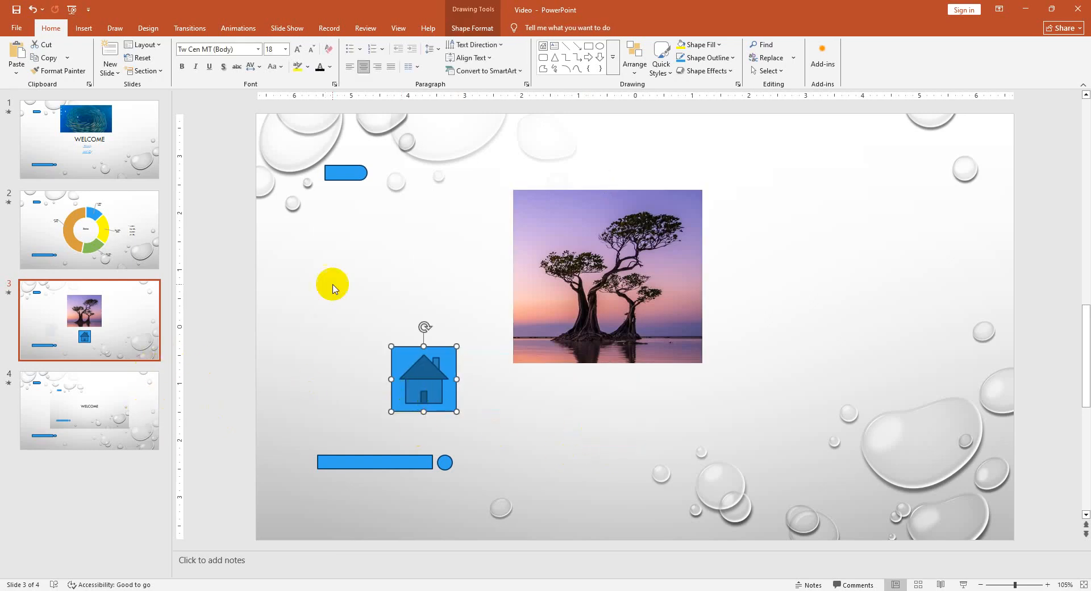
pyautogui.click(96, 33)
pyautogui.click(183, 57)
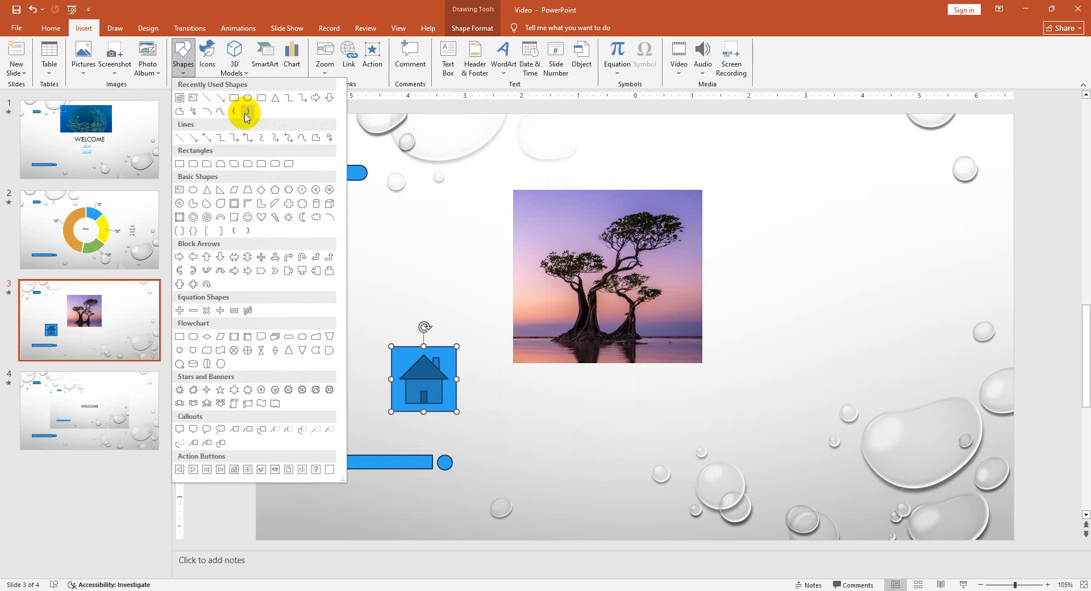
pyautogui.click(234, 97)
pyautogui.moveTo(585, 384); pyautogui.dragTo(658, 469)
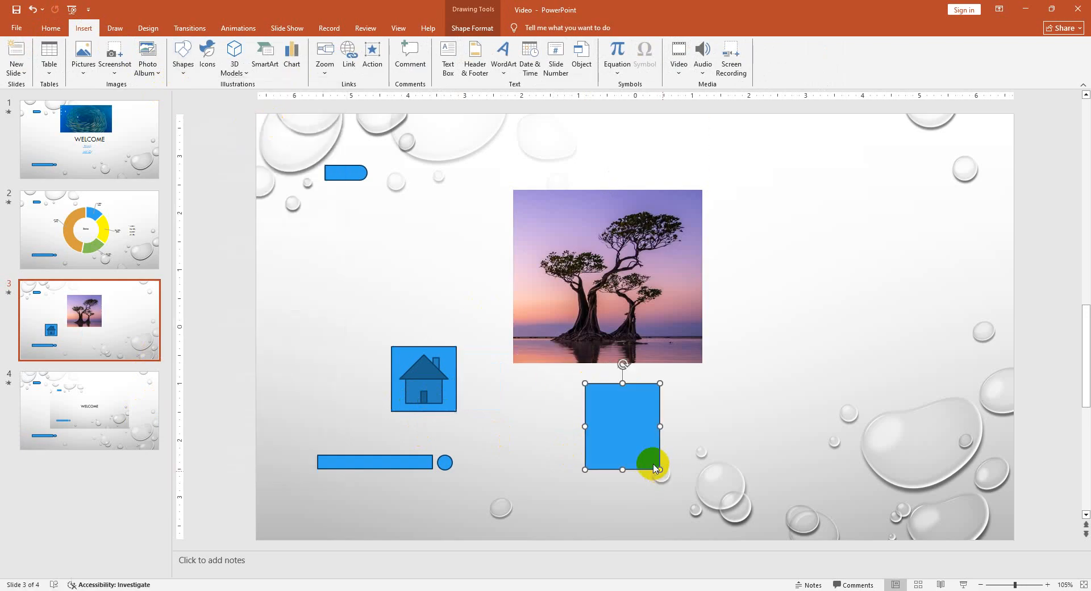
pyautogui.write('Facebook')
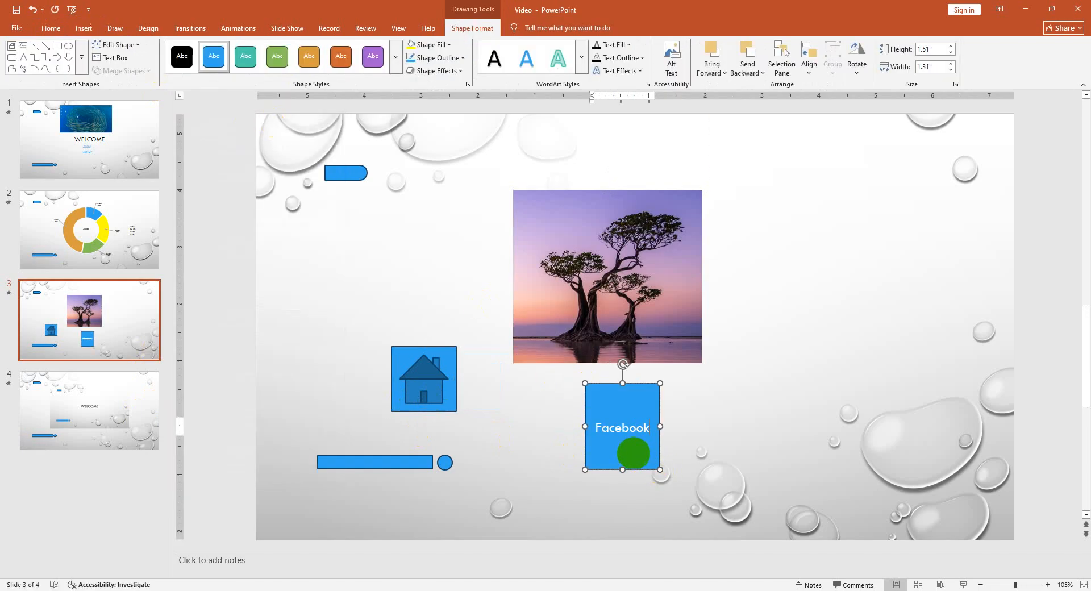
pyautogui.click(756, 446)
pyautogui.click(648, 441)
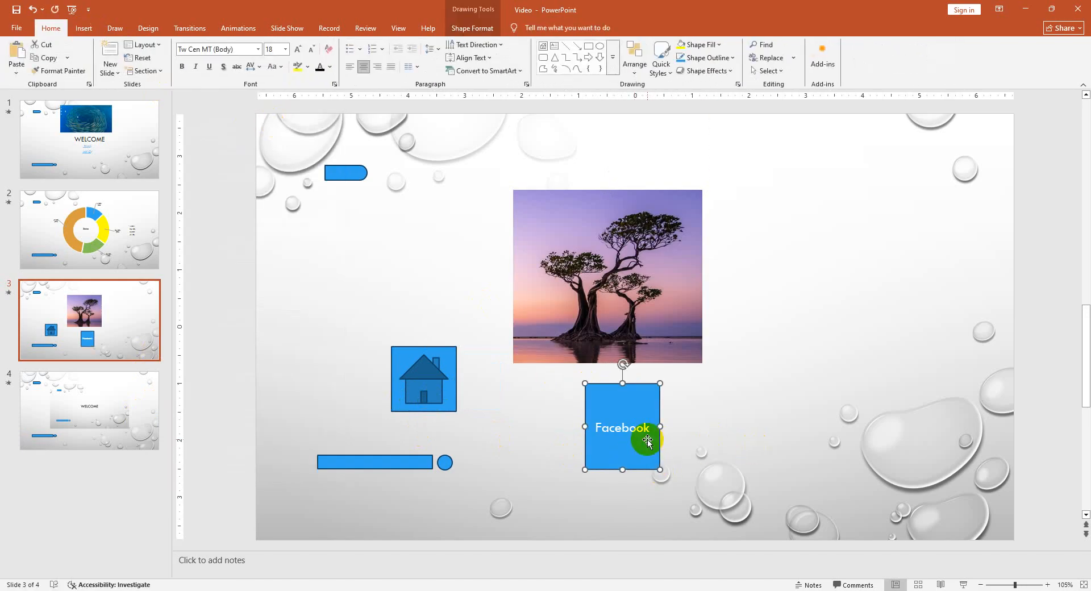
pyautogui.rightClick(648, 439)
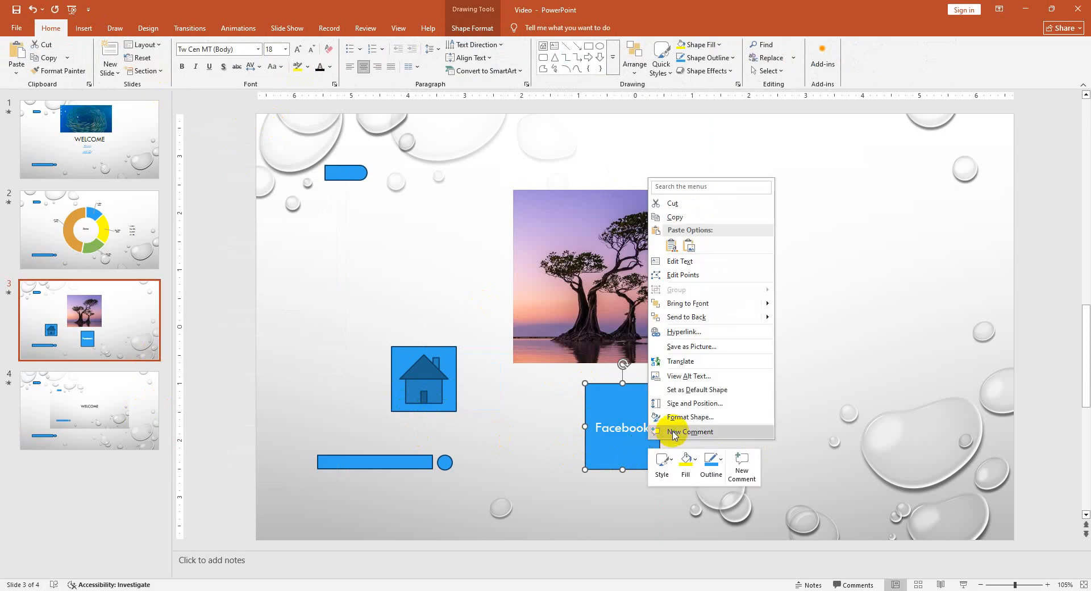
pyautogui.click(679, 337)
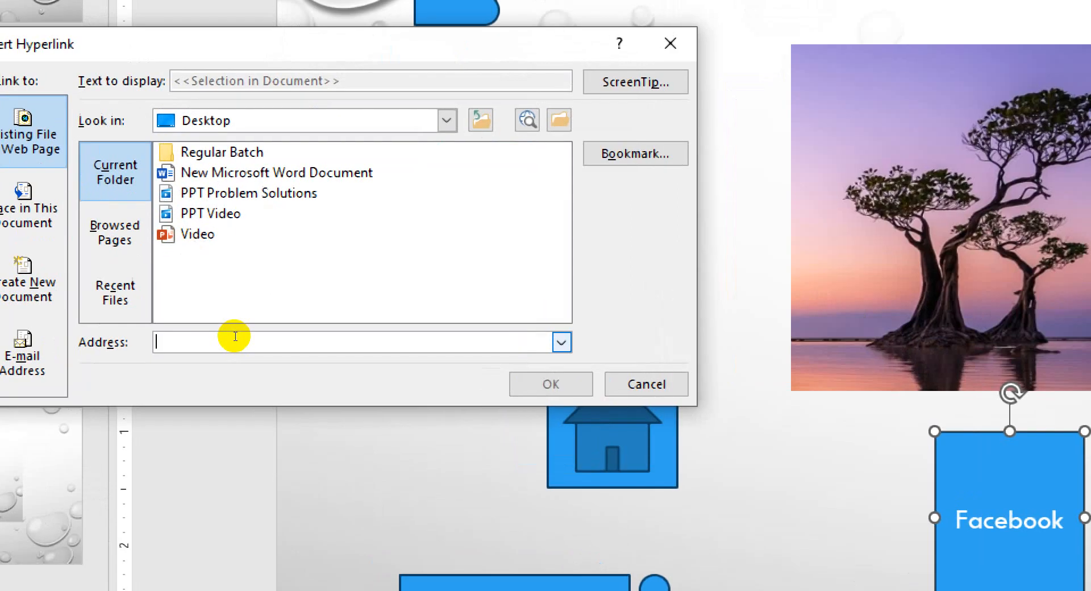
pyautogui.write('www')
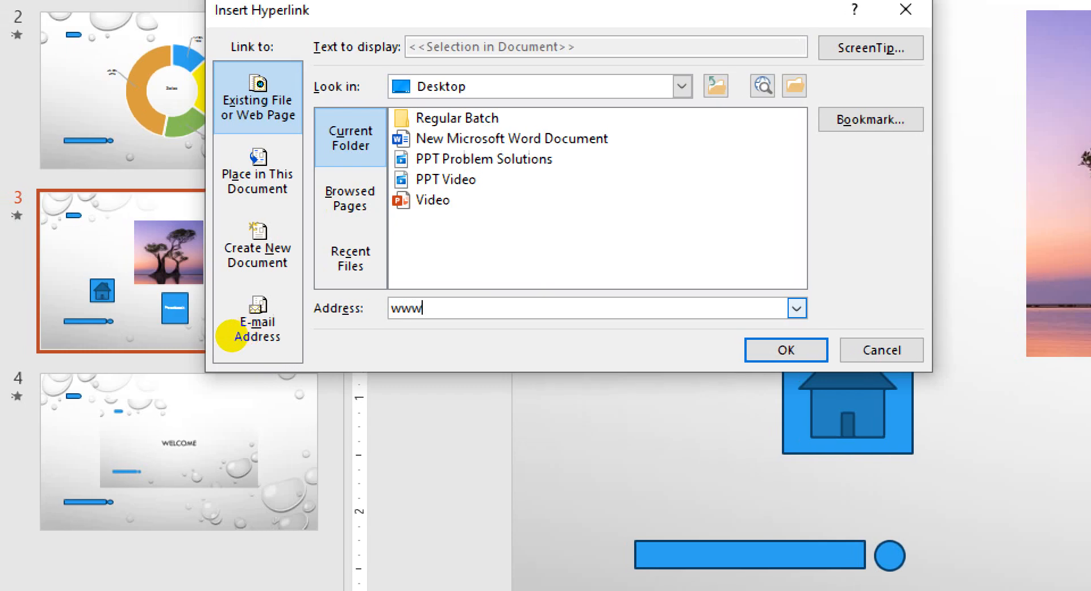
pyautogui.write('.facebook.com')
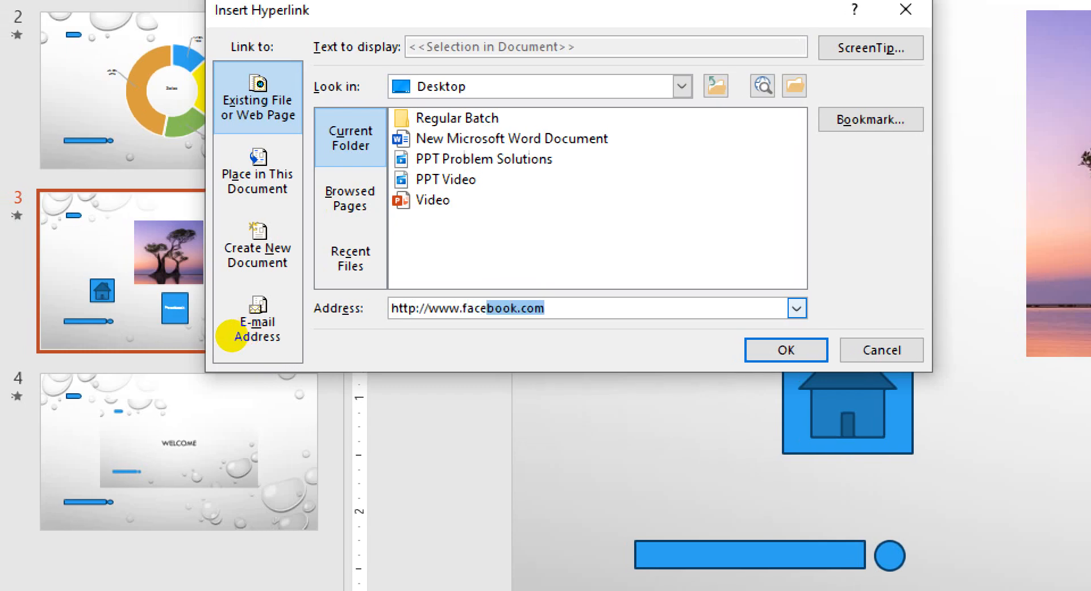
pyautogui.press('Right')
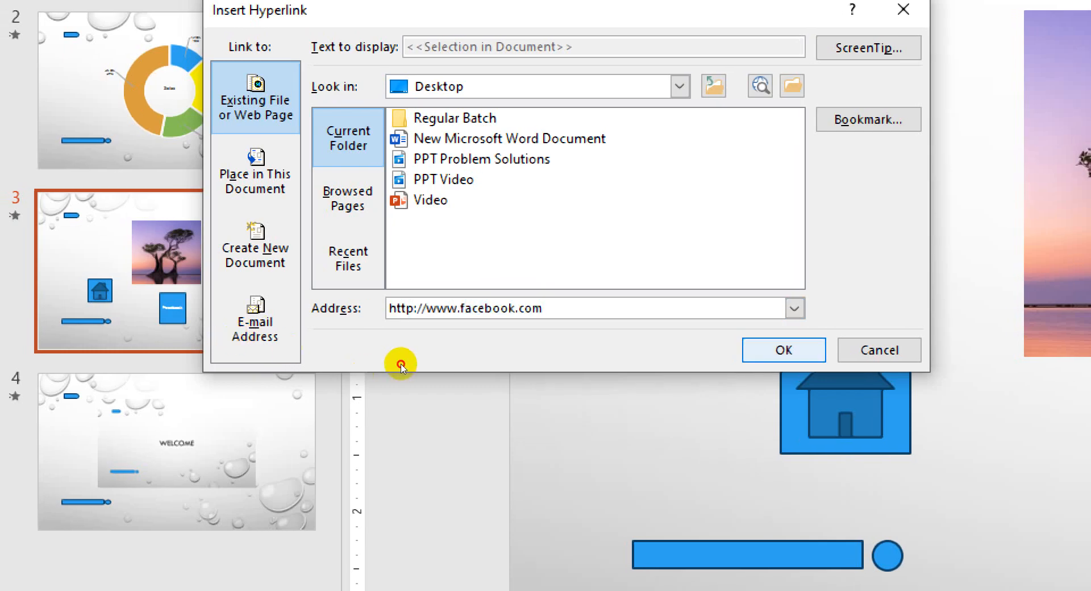
pyautogui.press('Return')
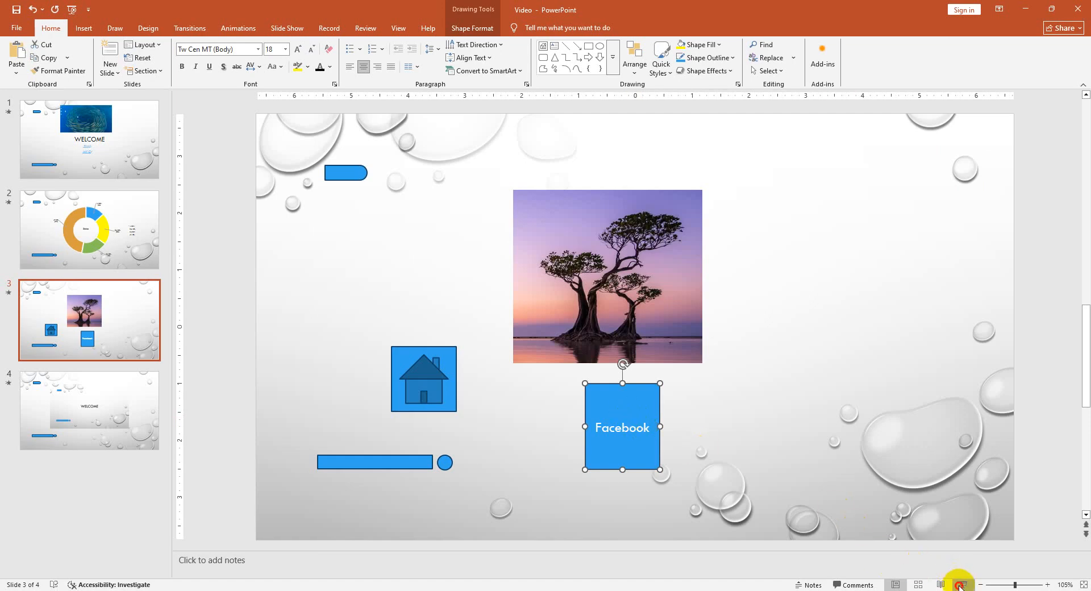
# - Test the Facebook rectangle's link in the slide show from slide 3, then end the show and return to the presentation's editing window
pyautogui.click(960, 585)
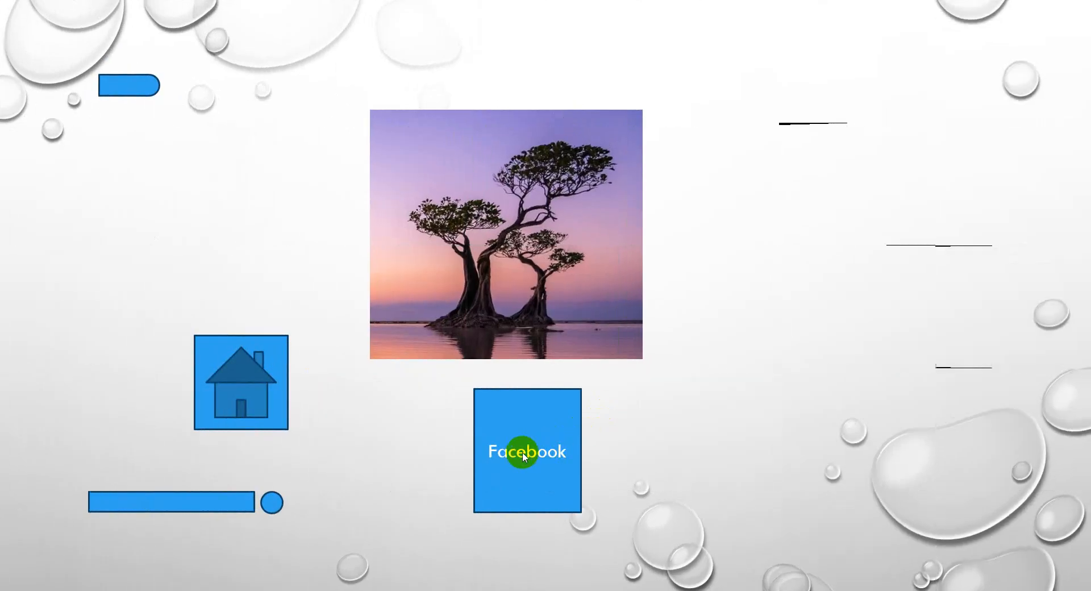
pyautogui.click(524, 456)
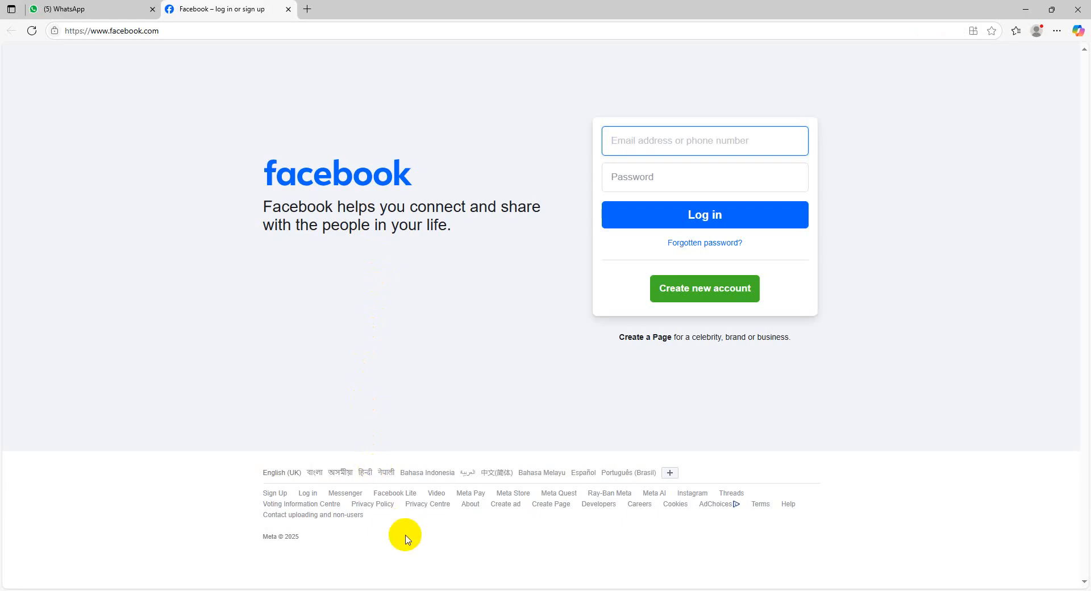
pyautogui.click(374, 590)
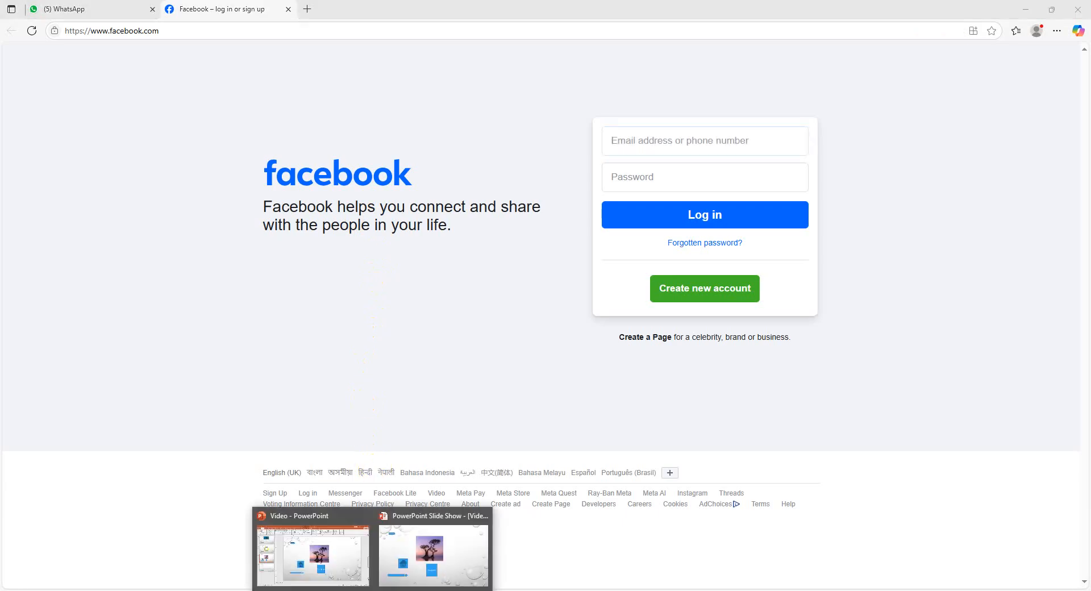
pyautogui.click(454, 554)
pyautogui.press('Escape')
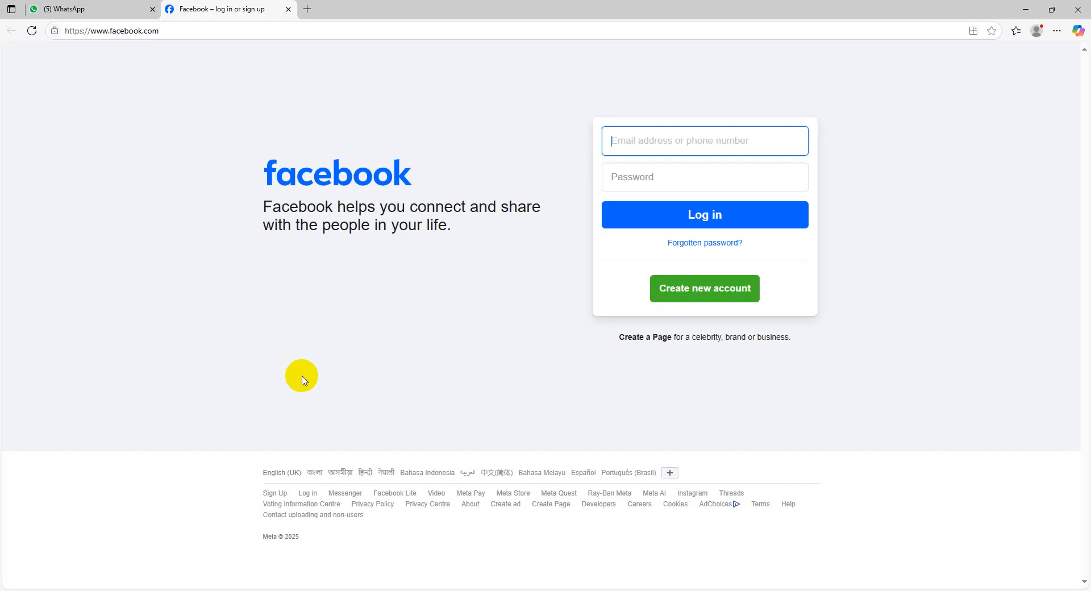
pyautogui.click(365, 590)
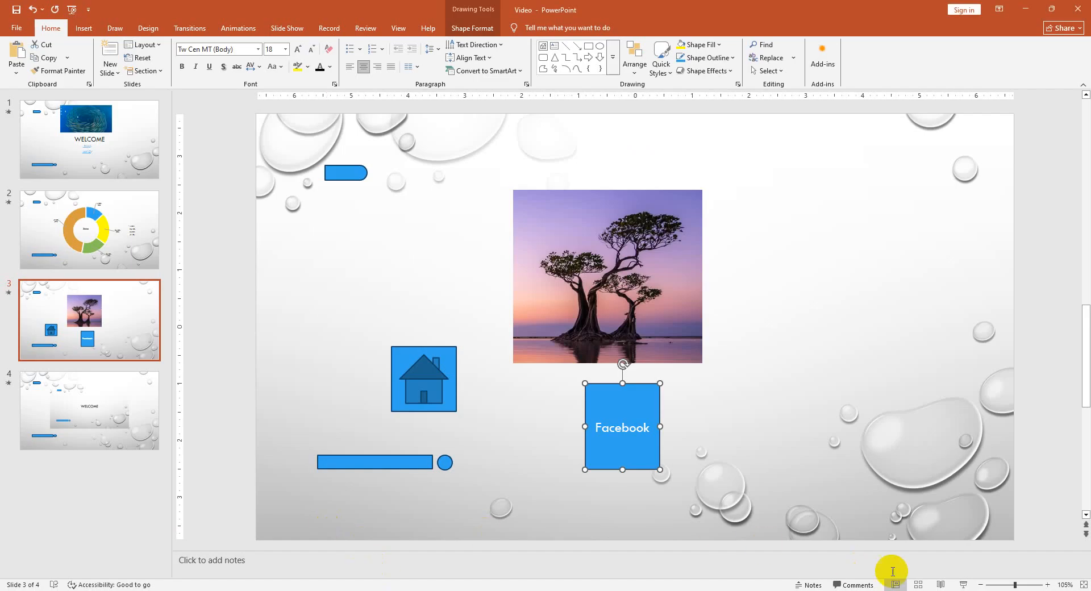